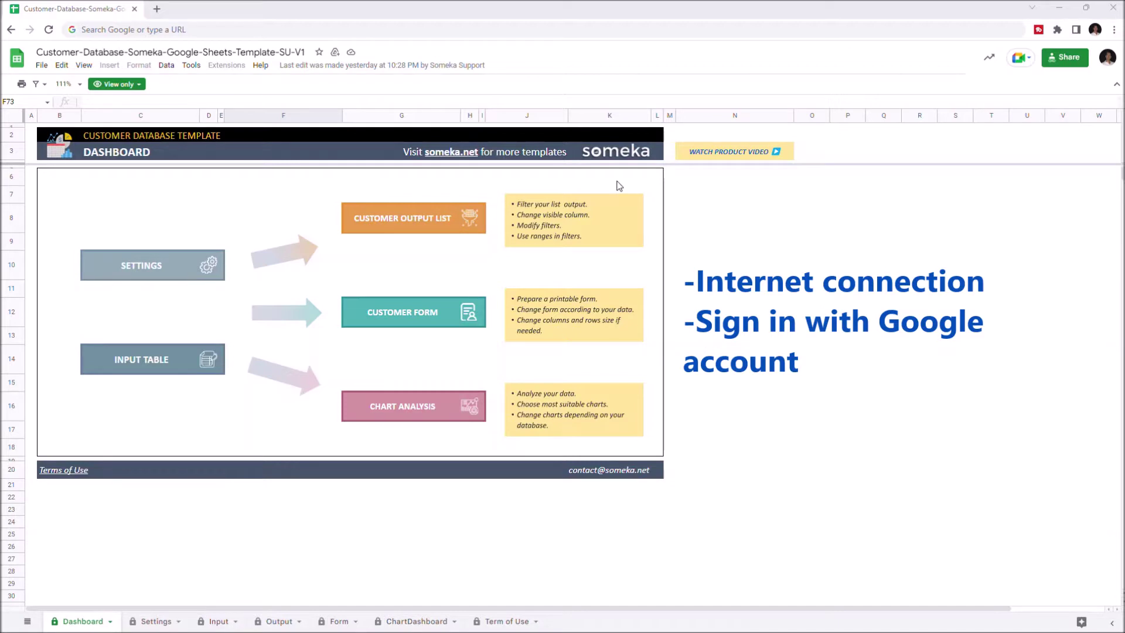
# Step: Copy the customer database template without the 'Copy of' prefix and view its Settings sheet
pyautogui.click(46, 65)
pyautogui.click(76, 136)
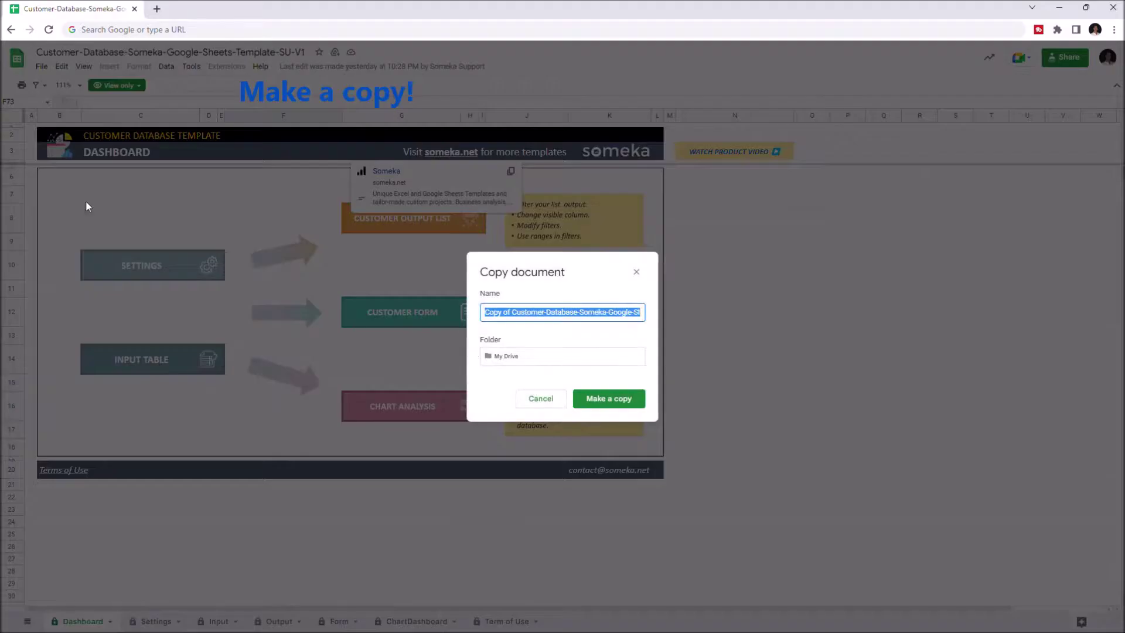
pyautogui.moveTo(484, 312); pyautogui.dragTo(511, 313)
pyautogui.press('BackSpace')
pyautogui.click(608, 399)
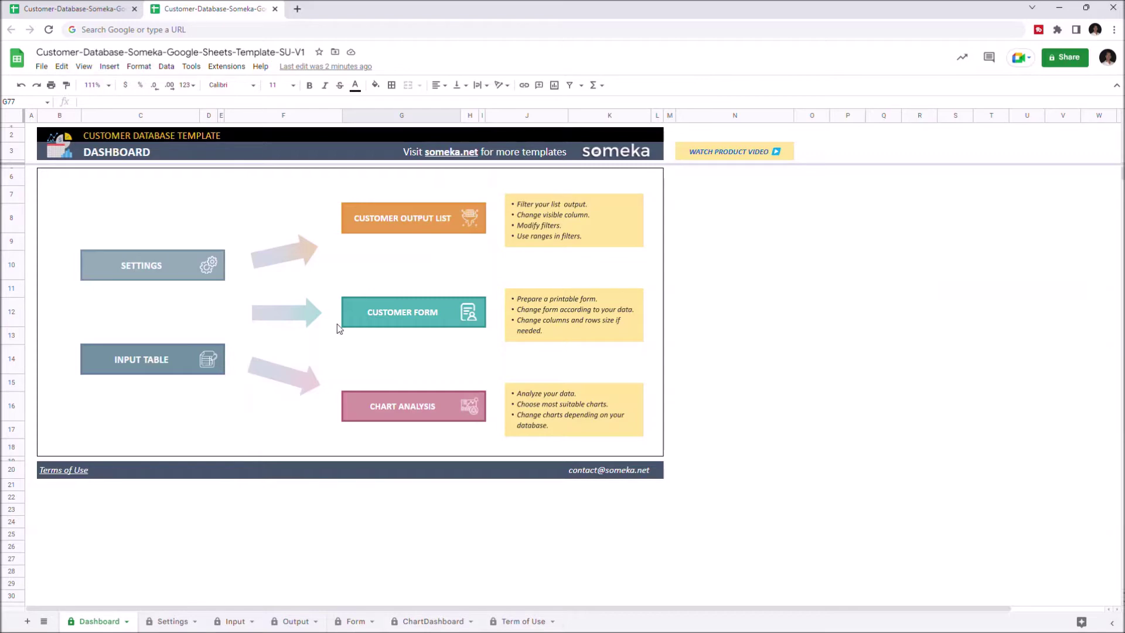
pyautogui.click(175, 623)
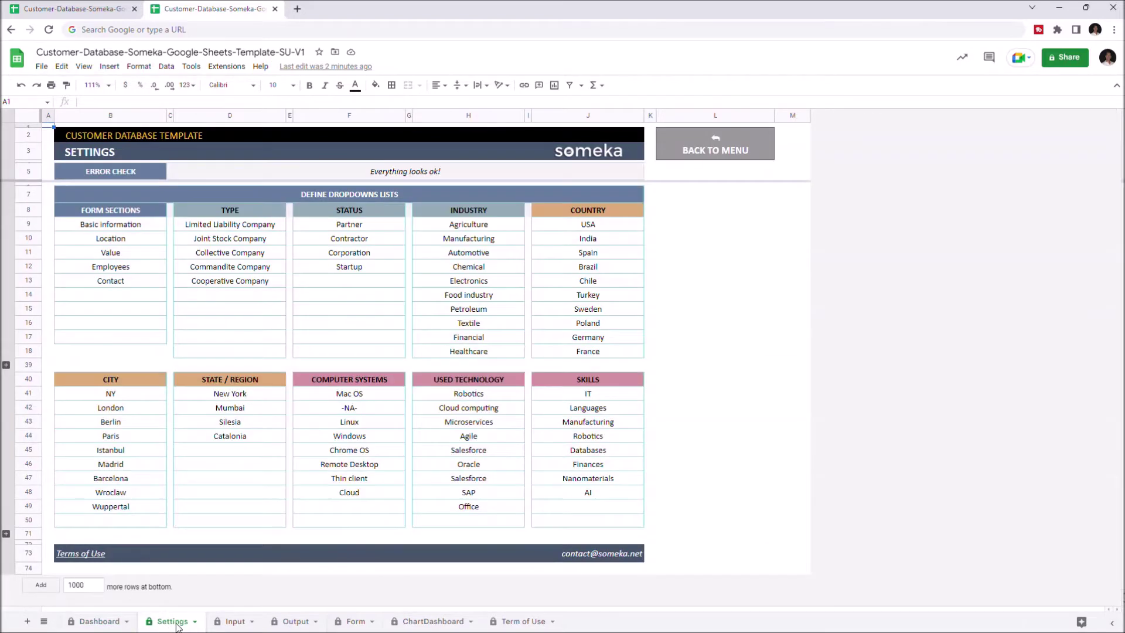
# Step: Tour the Input, Output, Form and ChartDashboard sheets, ending back on Input
pyautogui.click(235, 625)
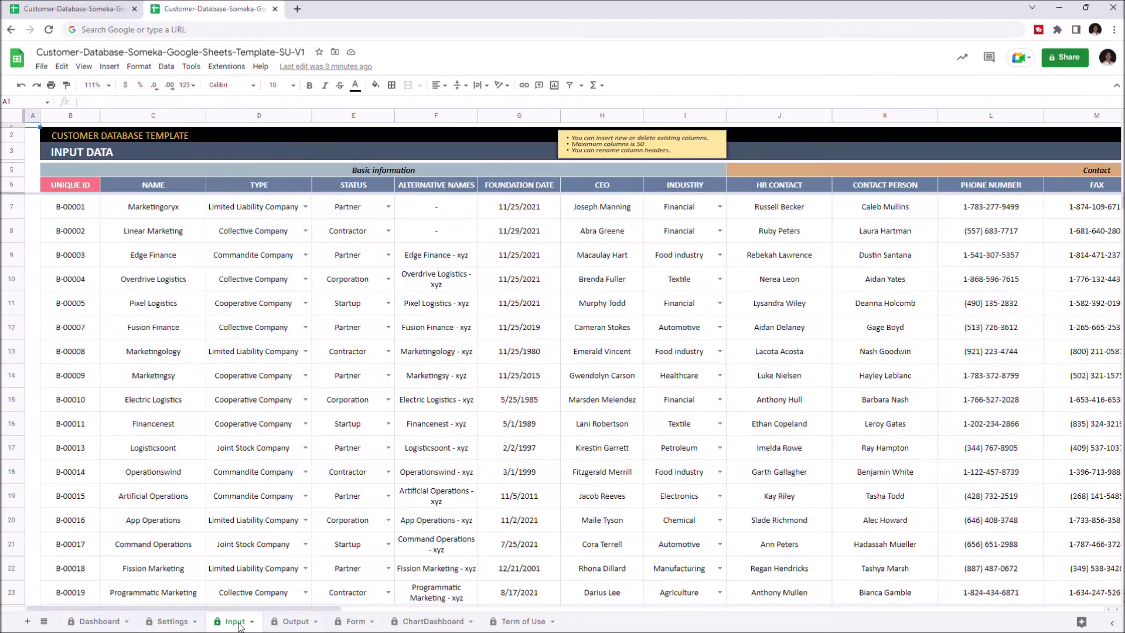
pyautogui.click(297, 624)
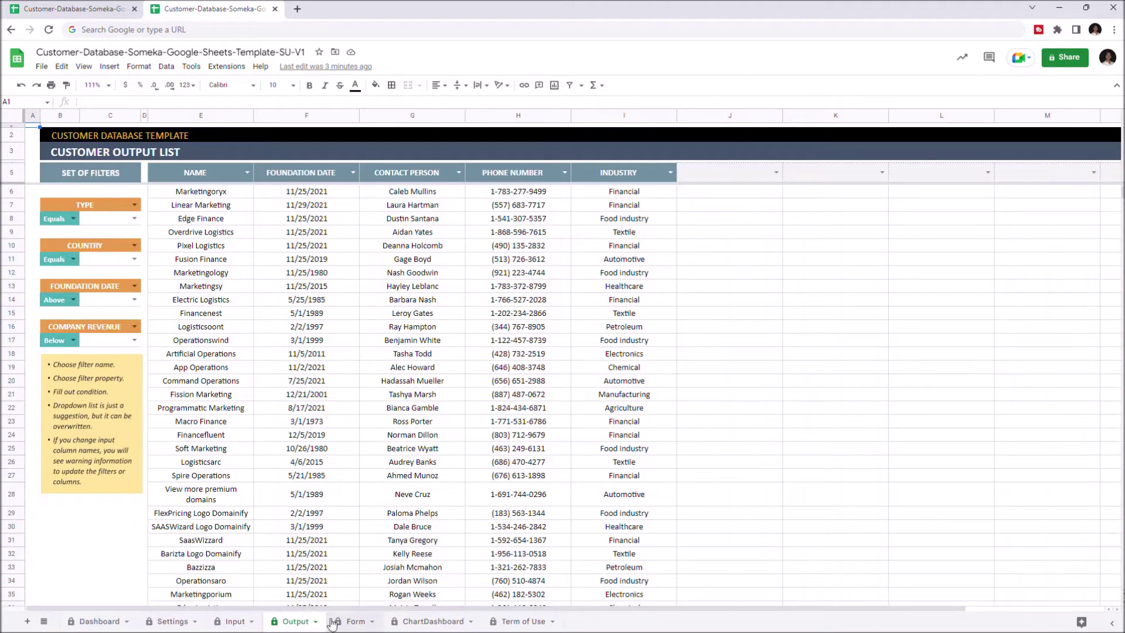
pyautogui.click(358, 624)
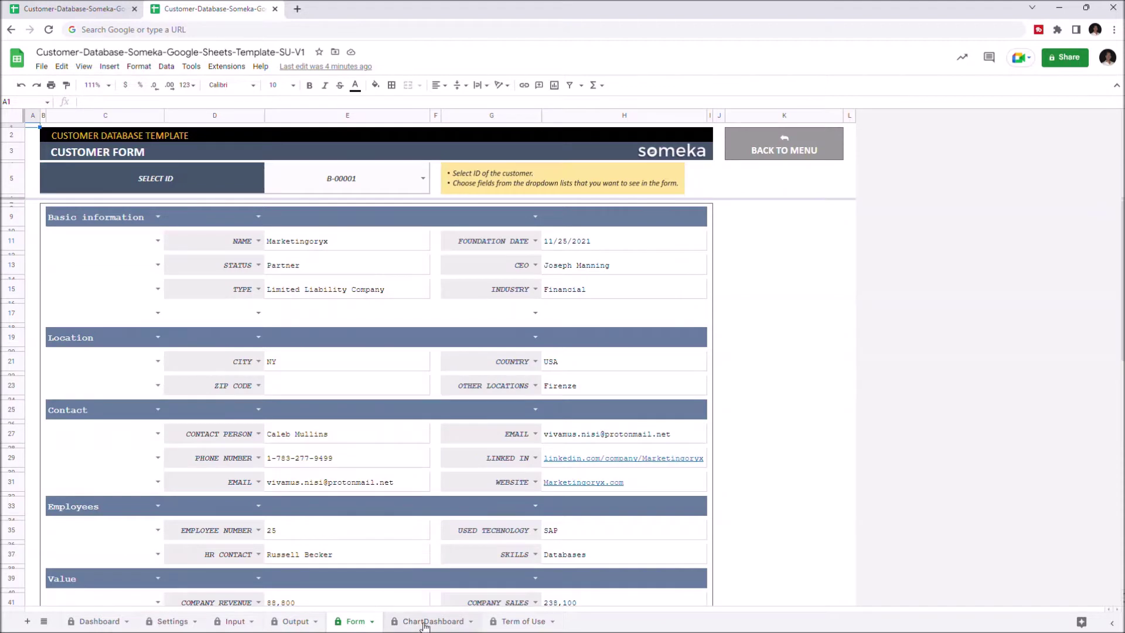
pyautogui.click(437, 623)
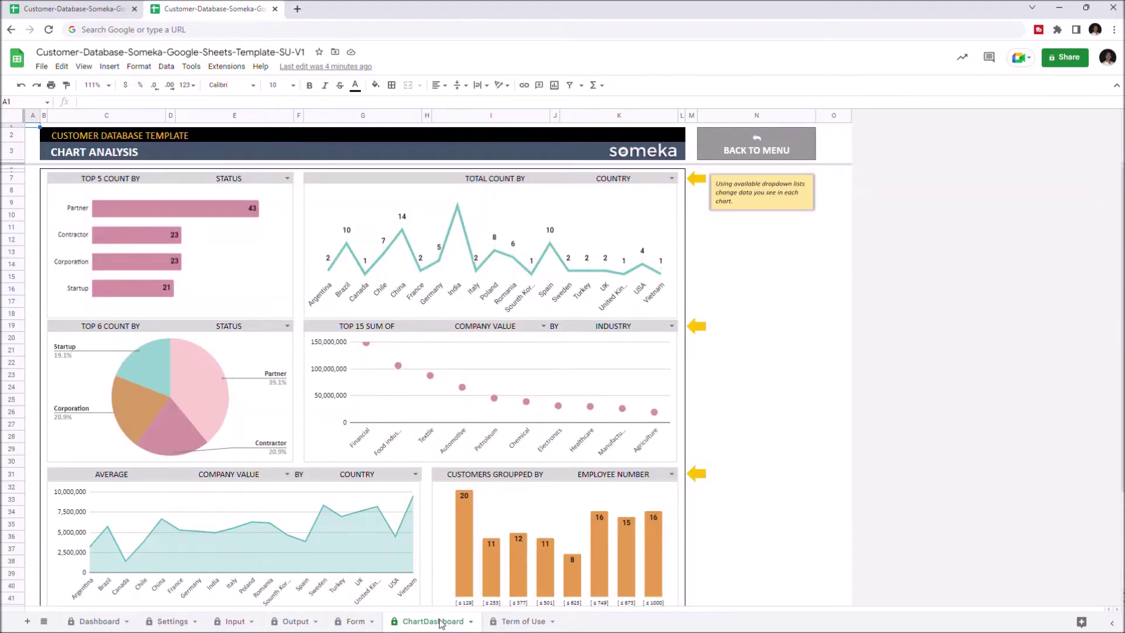
pyautogui.click(235, 623)
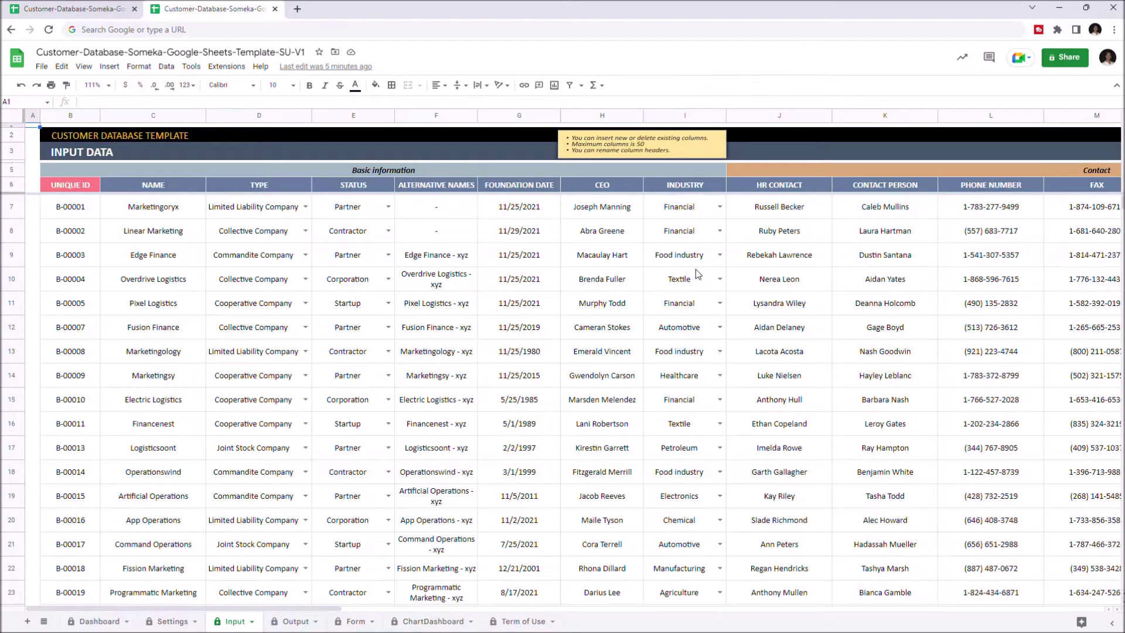
pyautogui.moveTo(337, 608); pyautogui.dragTo(1120, 587)
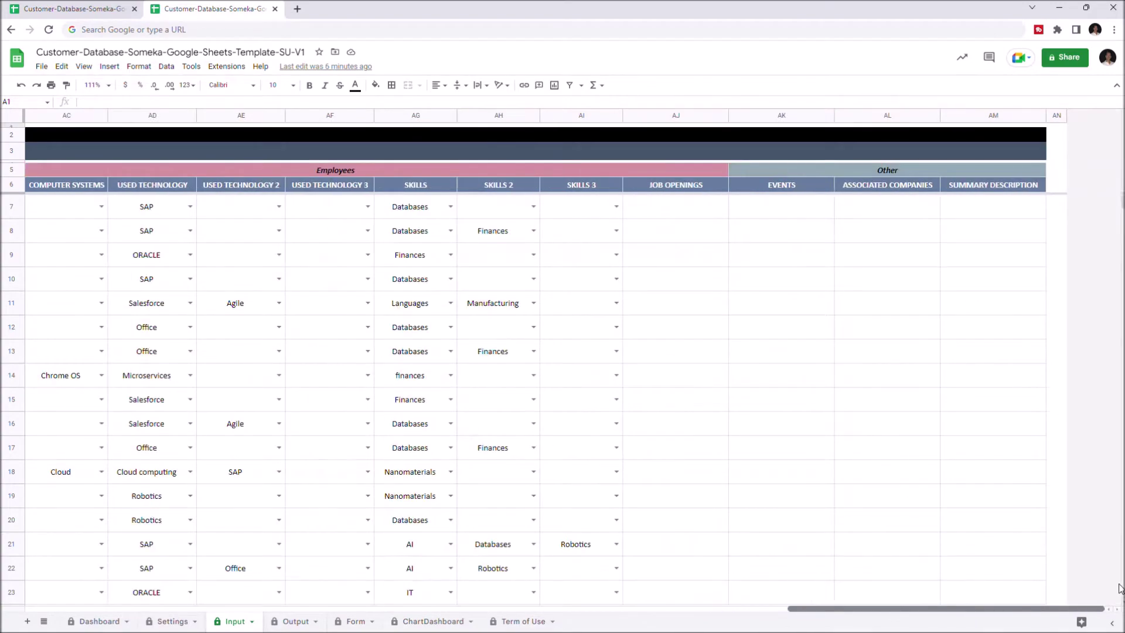
pyautogui.hotkey('ctrl', 'Home')
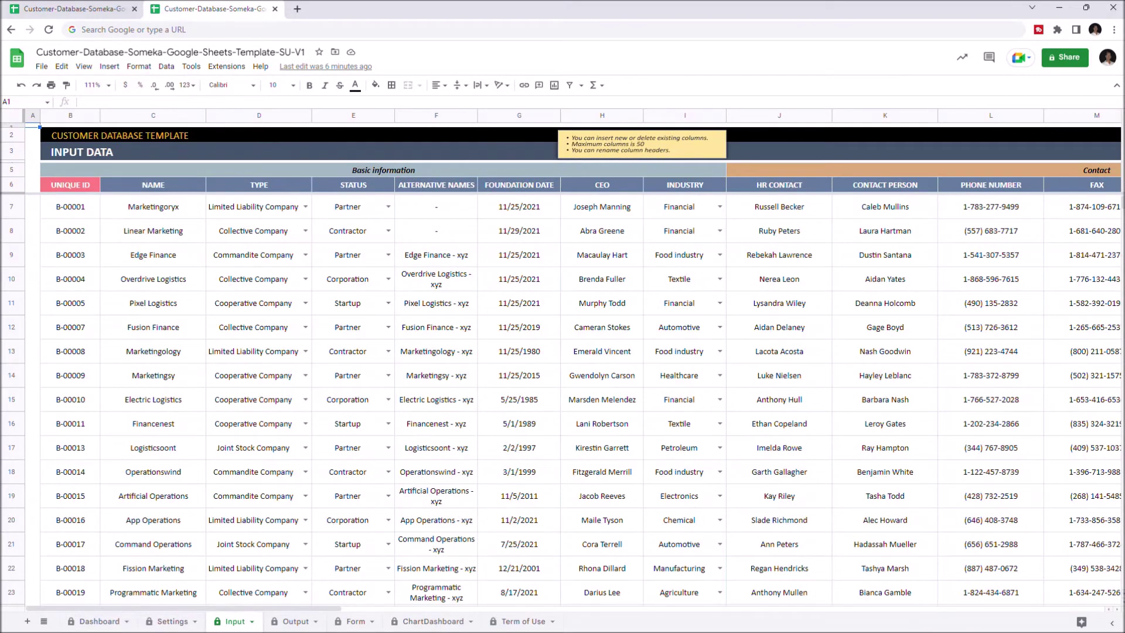
pyautogui.click(305, 260)
pyautogui.doubleClick(391, 252)
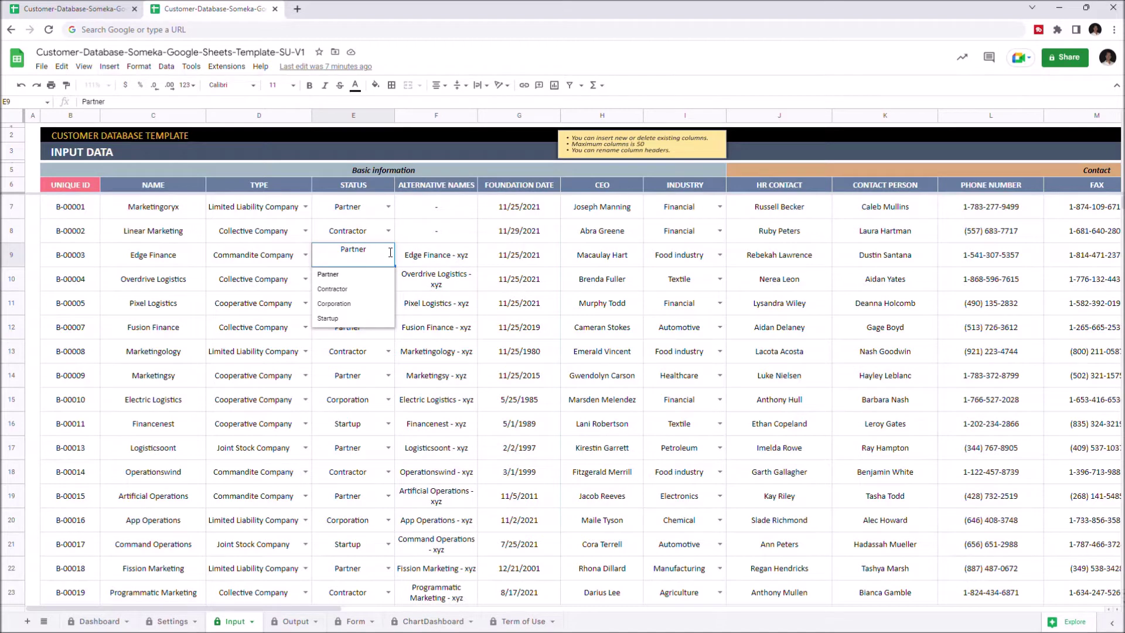
pyautogui.click(436, 115)
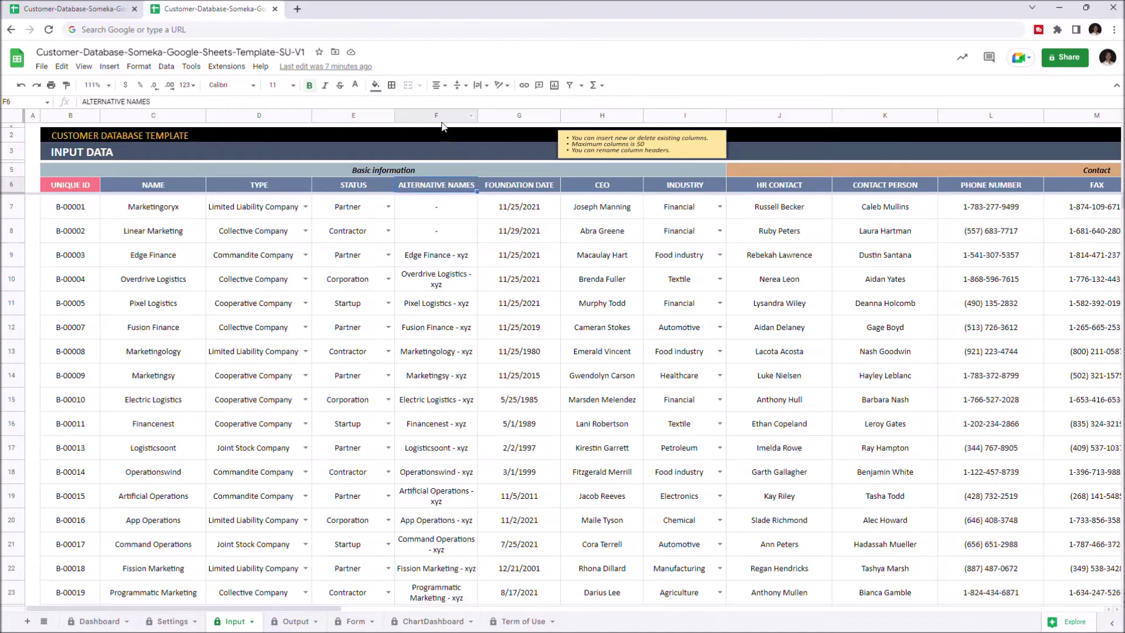
pyautogui.click(437, 254)
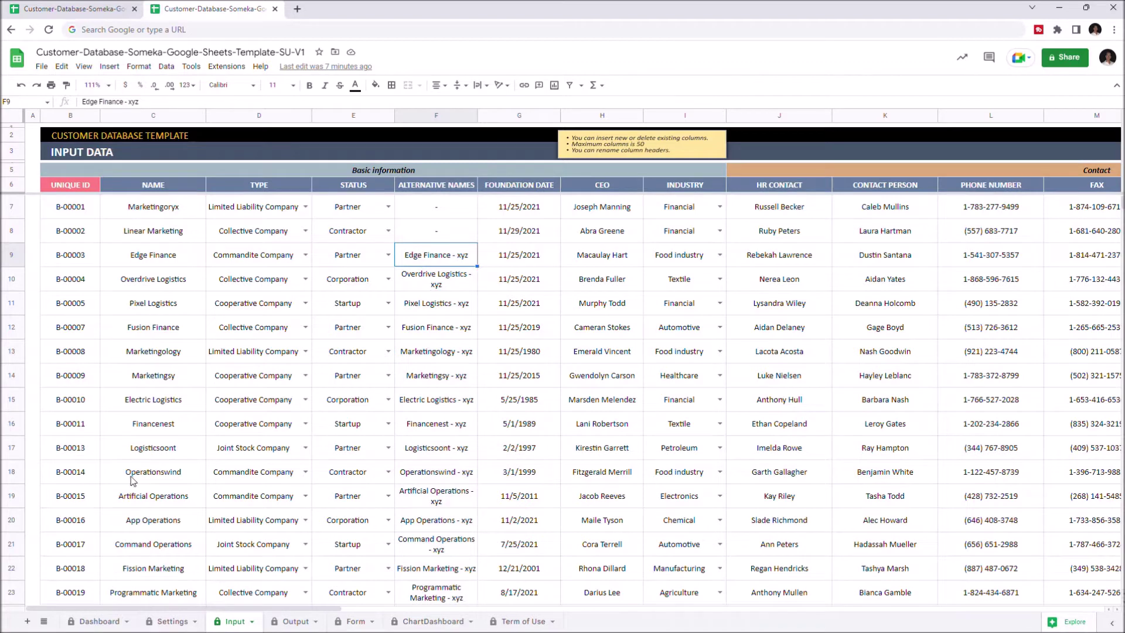
pyautogui.click(173, 626)
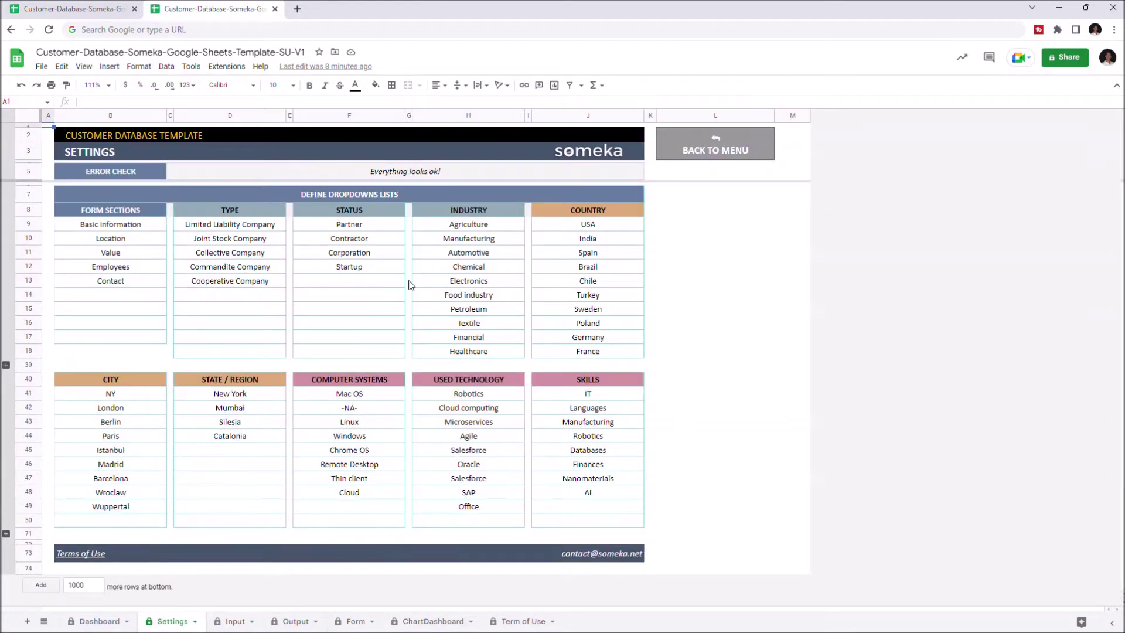
# Step: Select the STATUS list header and its Partner entry on Settings, then go to Output
pyautogui.click(375, 212)
pyautogui.click(375, 229)
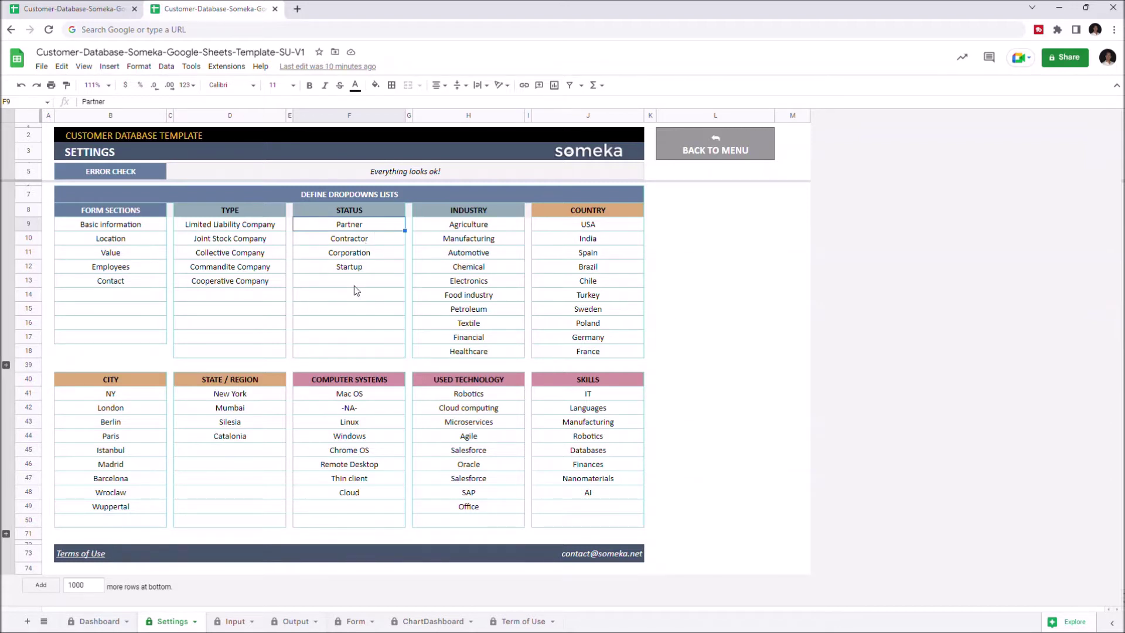
pyautogui.click(299, 624)
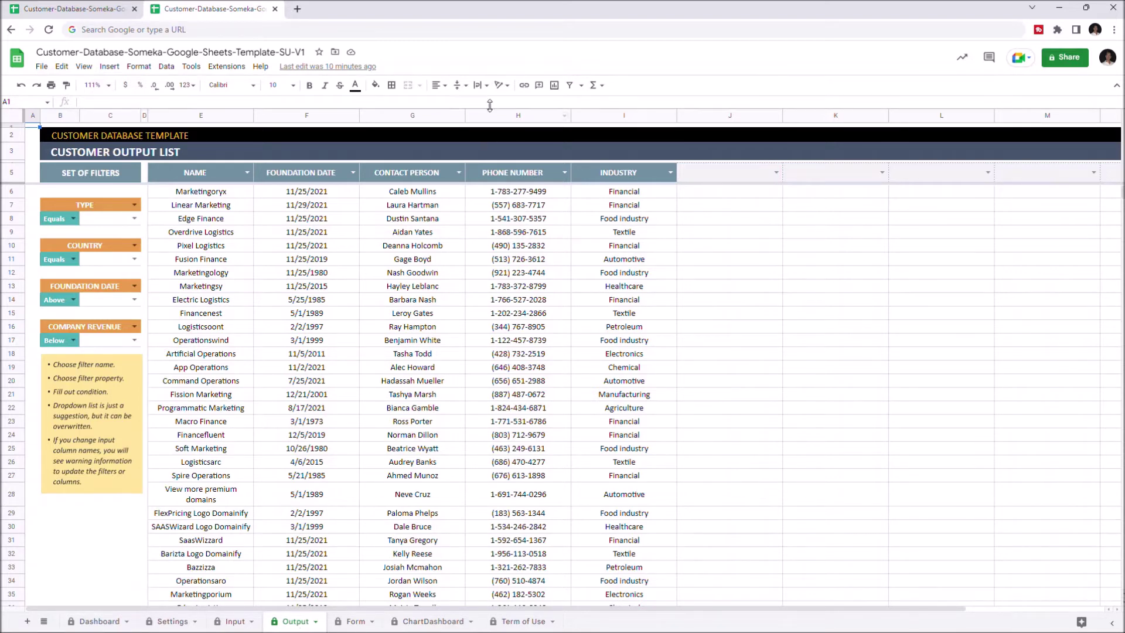
# Step: Fill empty column J of the Customer Output List with USED TECHNOLOGY
pyautogui.click(564, 172)
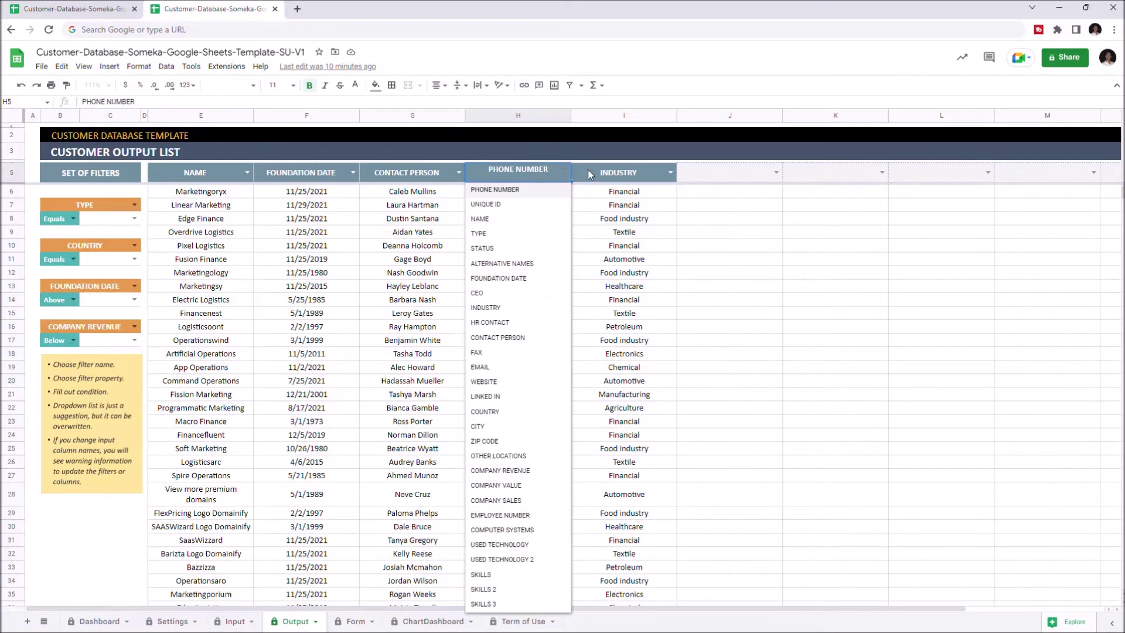
pyautogui.click(777, 172)
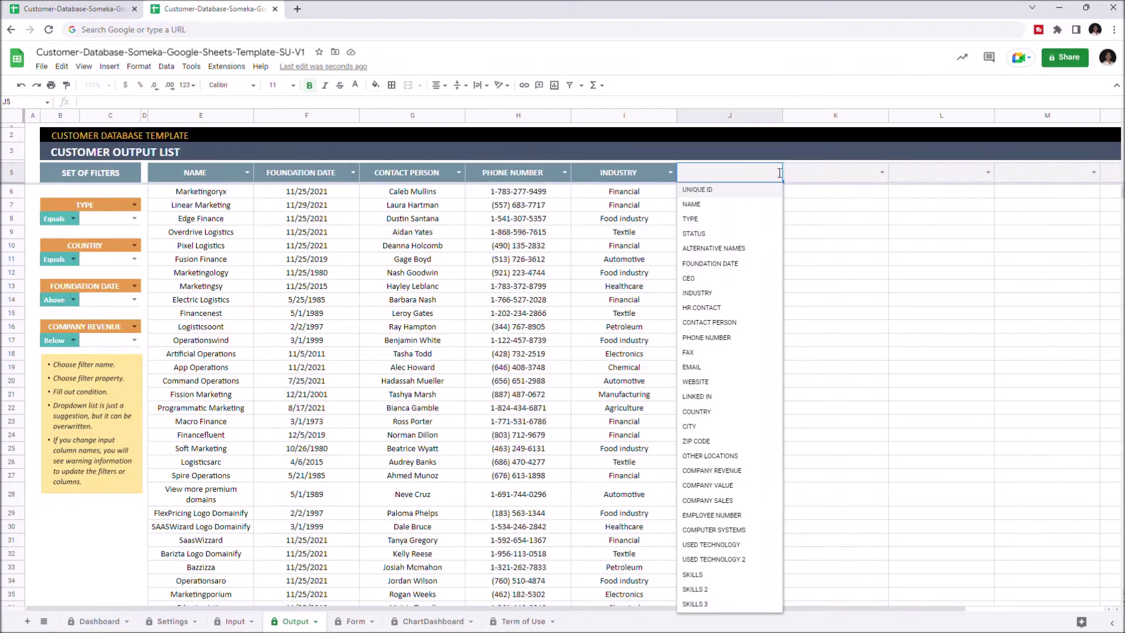
pyautogui.click(725, 545)
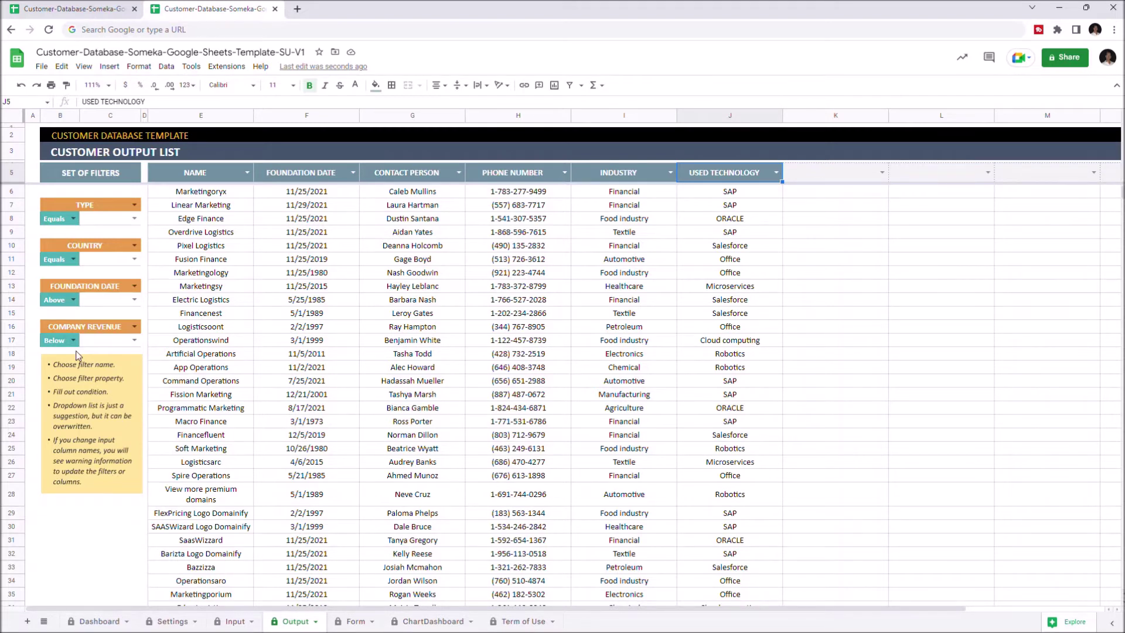
# Step: Set the first filter to STATUS equal to Corporation
pyautogui.click(134, 205)
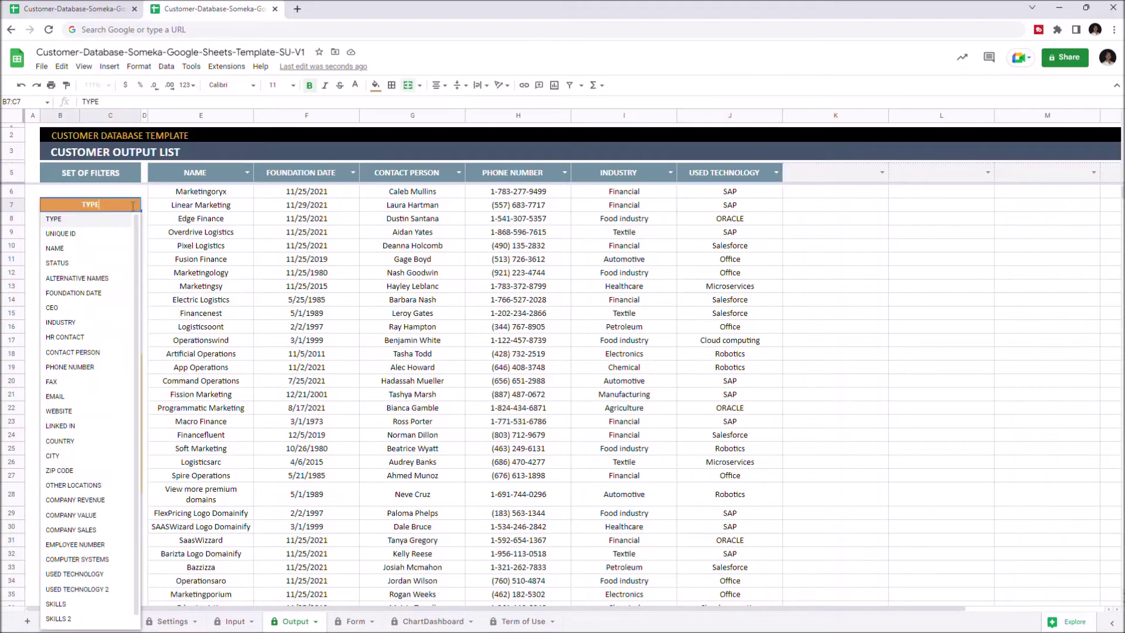
pyautogui.click(90, 263)
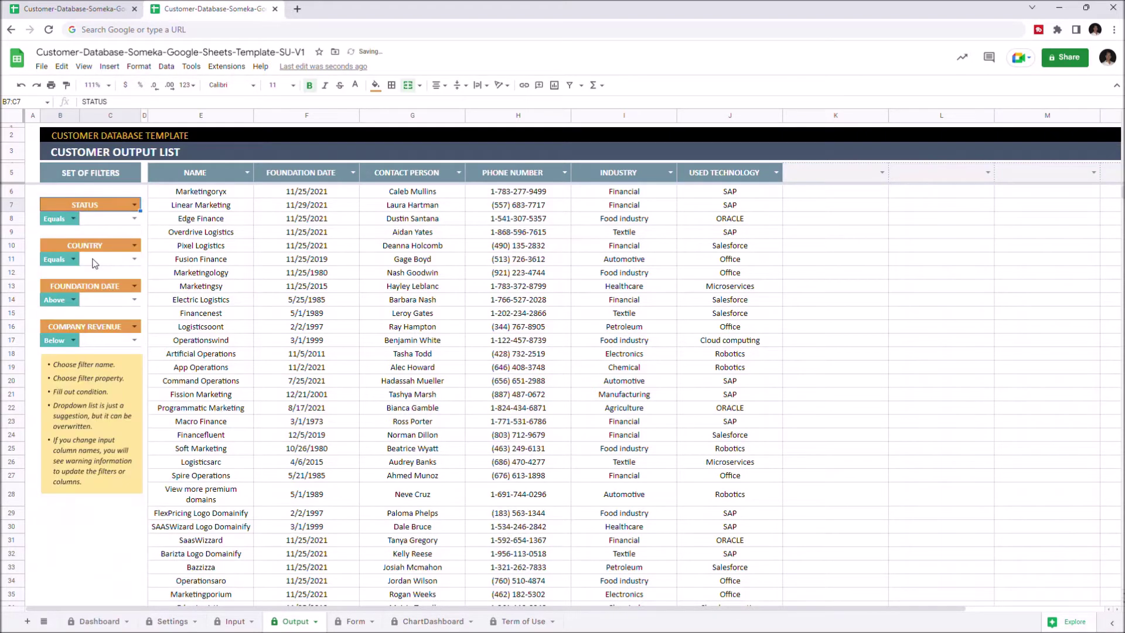
pyautogui.click(134, 218)
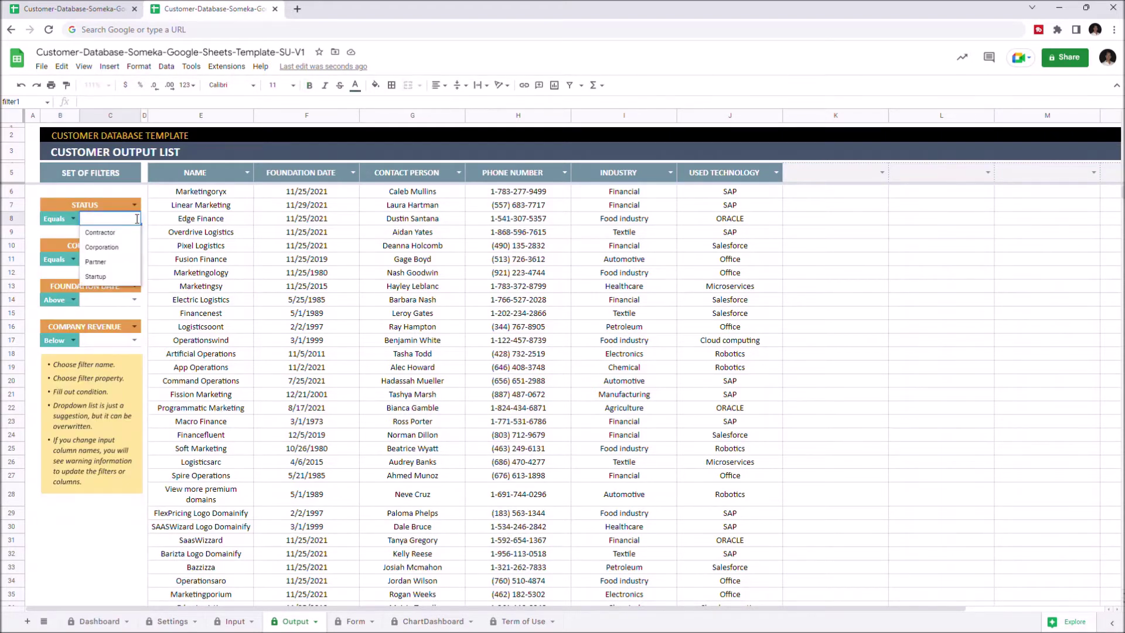
pyautogui.click(122, 251)
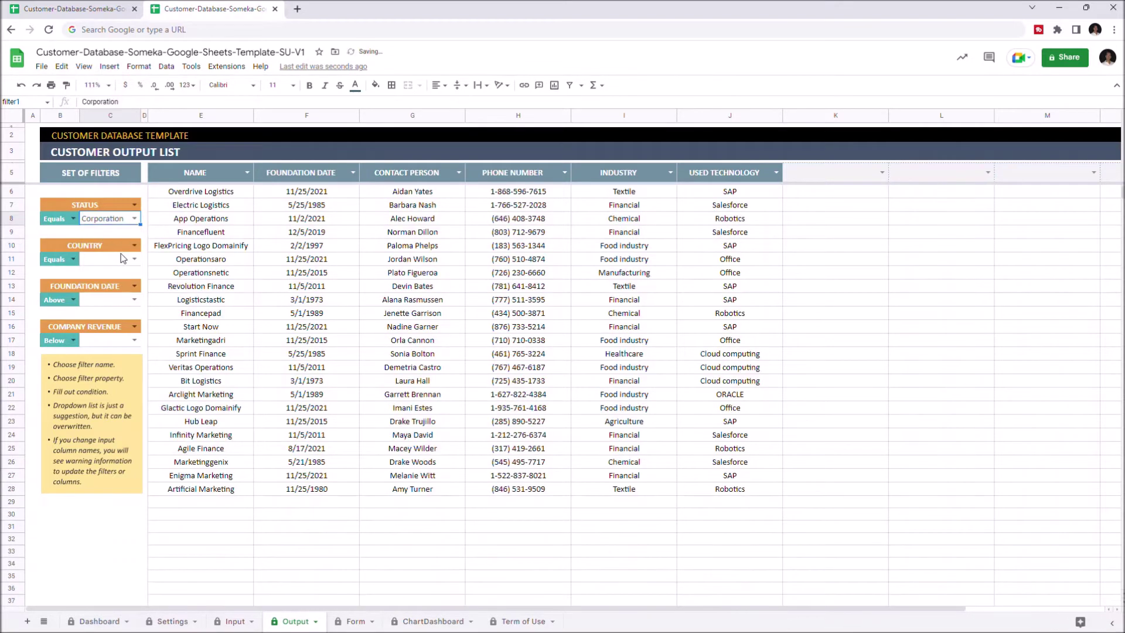
# Step: Make the second filter COMPANY VALUE above 716,000
pyautogui.click(133, 245)
pyautogui.click(71, 555)
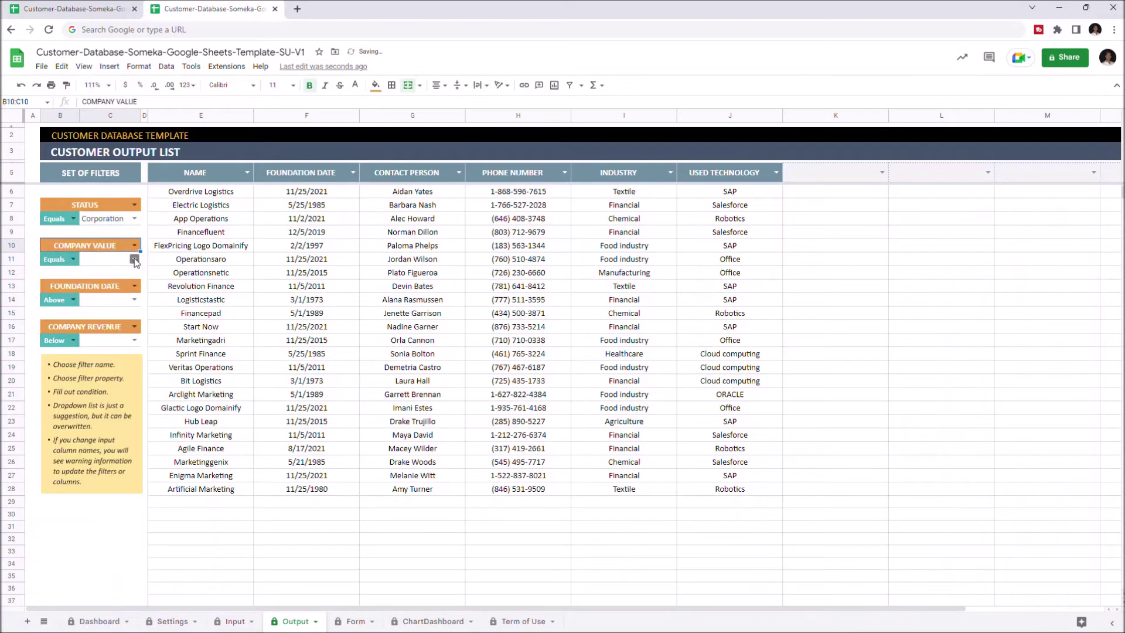
pyautogui.click(134, 259)
pyautogui.click(116, 347)
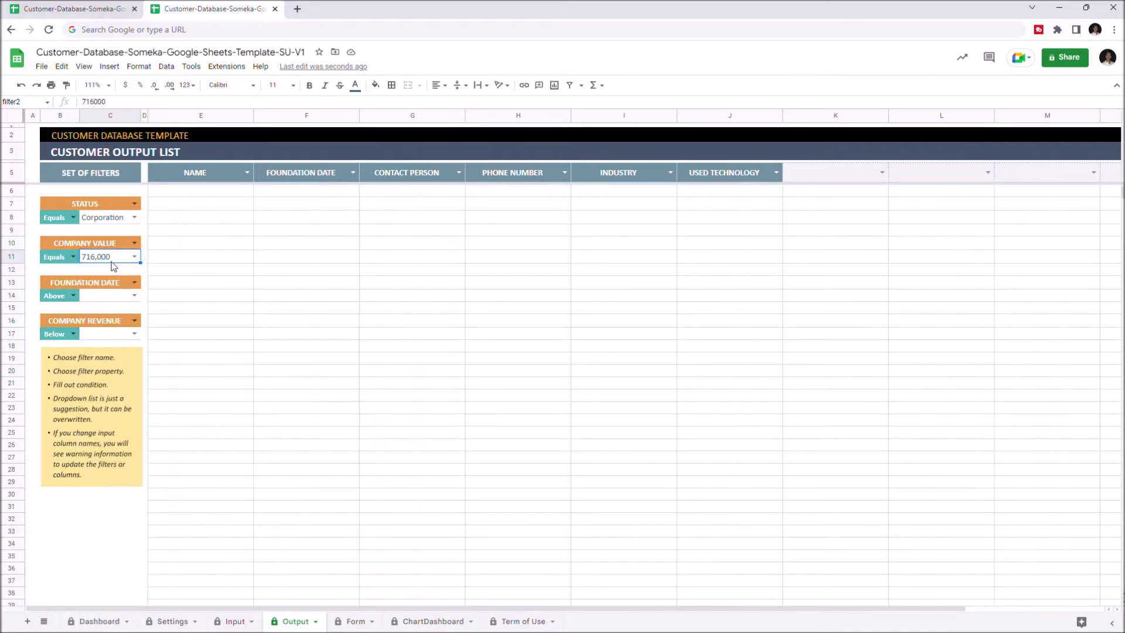
pyautogui.click(73, 257)
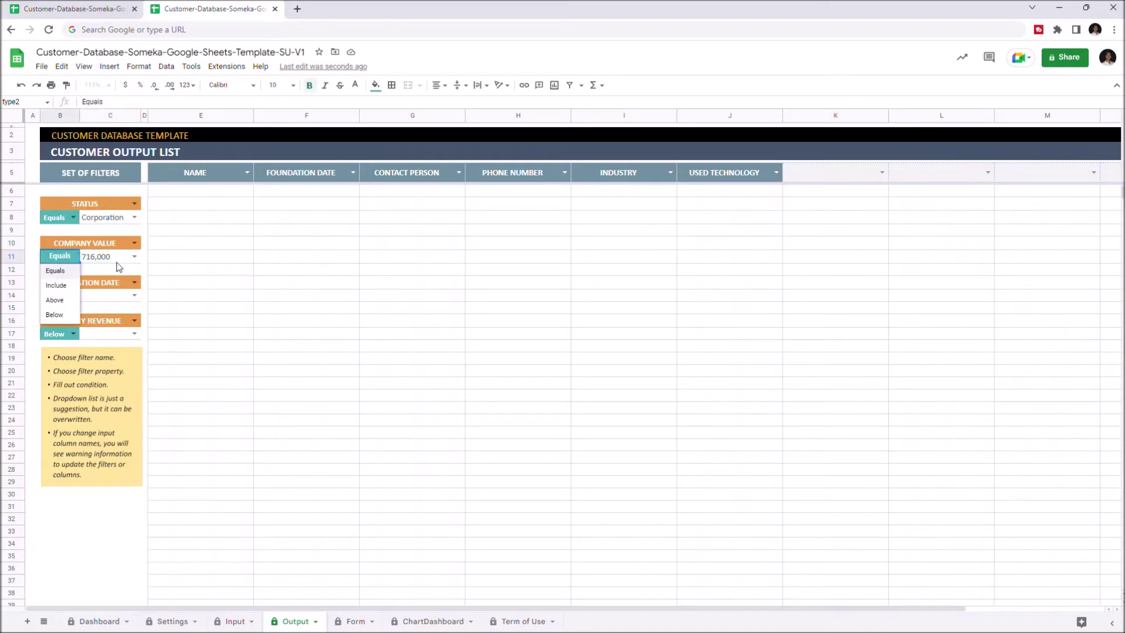
pyautogui.click(64, 301)
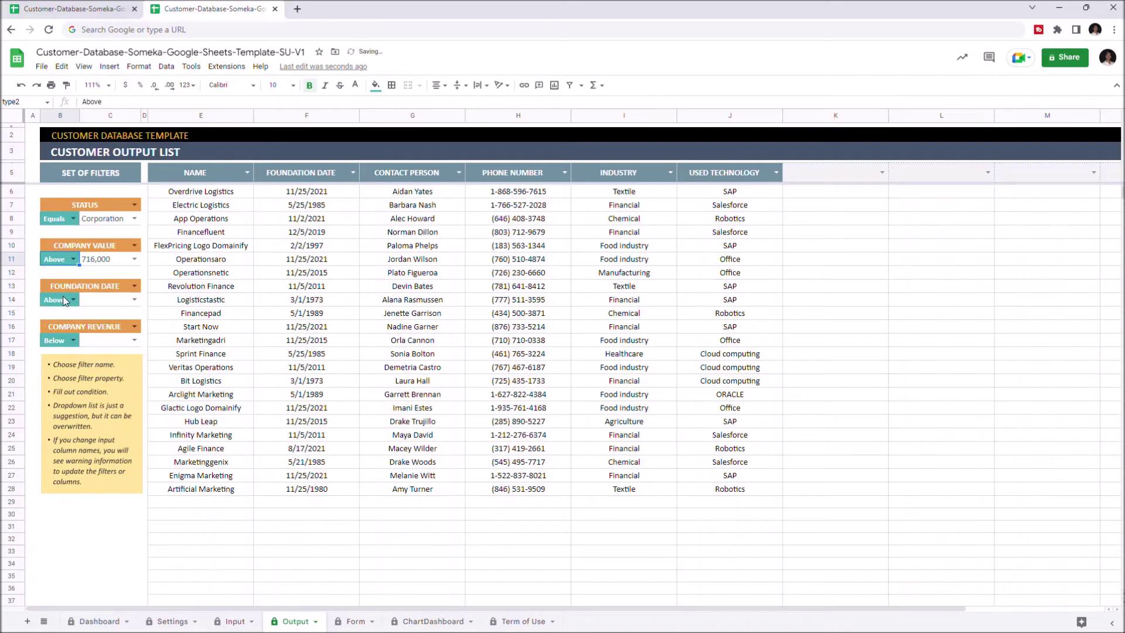
# Step: Add a third filter requiring INDUSTRY equals Financial
pyautogui.click(132, 286)
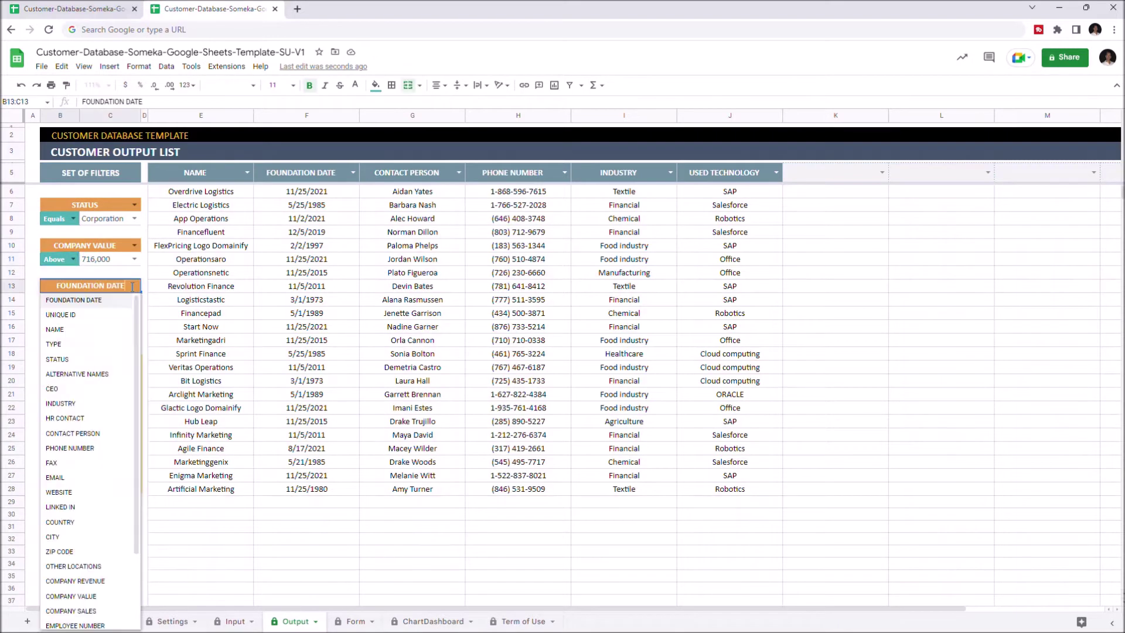
pyautogui.click(83, 403)
pyautogui.click(135, 300)
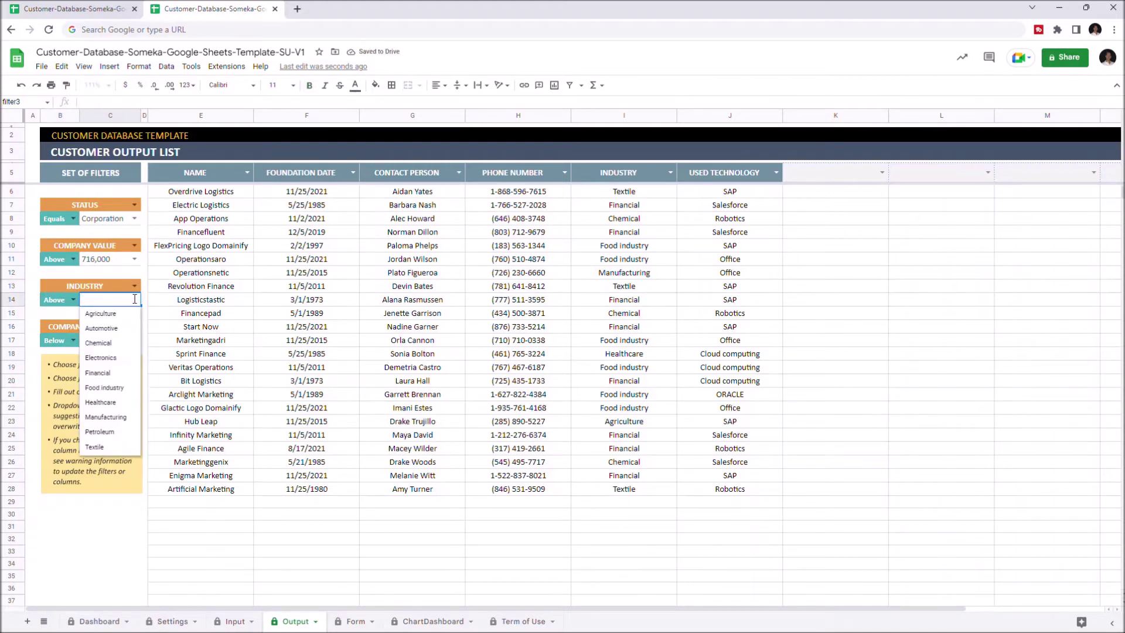
pyautogui.click(97, 373)
pyautogui.click(72, 299)
pyautogui.click(66, 320)
# Step: Add a fourth filter, TYPE equals Commandite Company, after briefly trying other company types
pyautogui.click(82, 326)
pyautogui.click(94, 387)
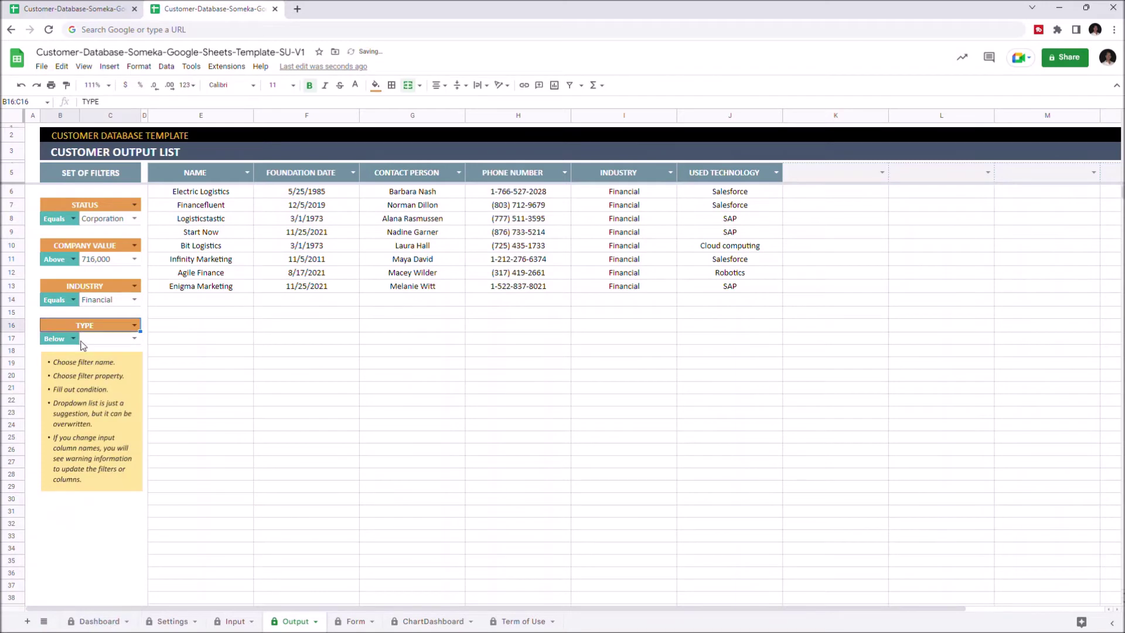
pyautogui.click(72, 339)
pyautogui.click(55, 351)
pyautogui.click(134, 338)
pyautogui.click(117, 365)
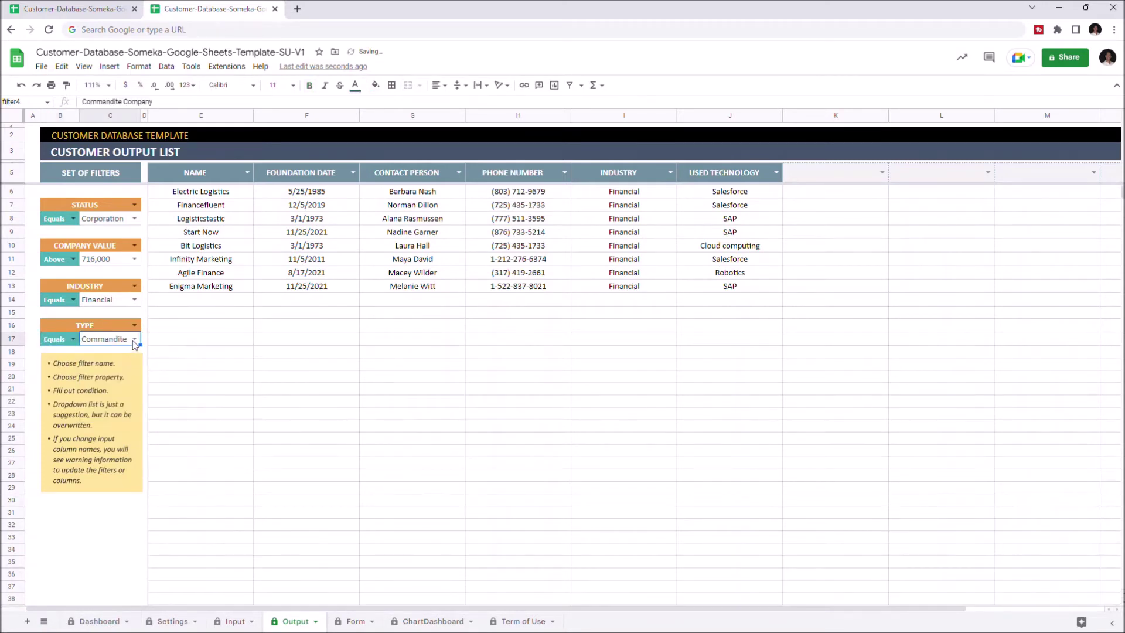
pyautogui.click(134, 338)
pyautogui.click(117, 394)
pyautogui.click(135, 338)
pyautogui.click(113, 350)
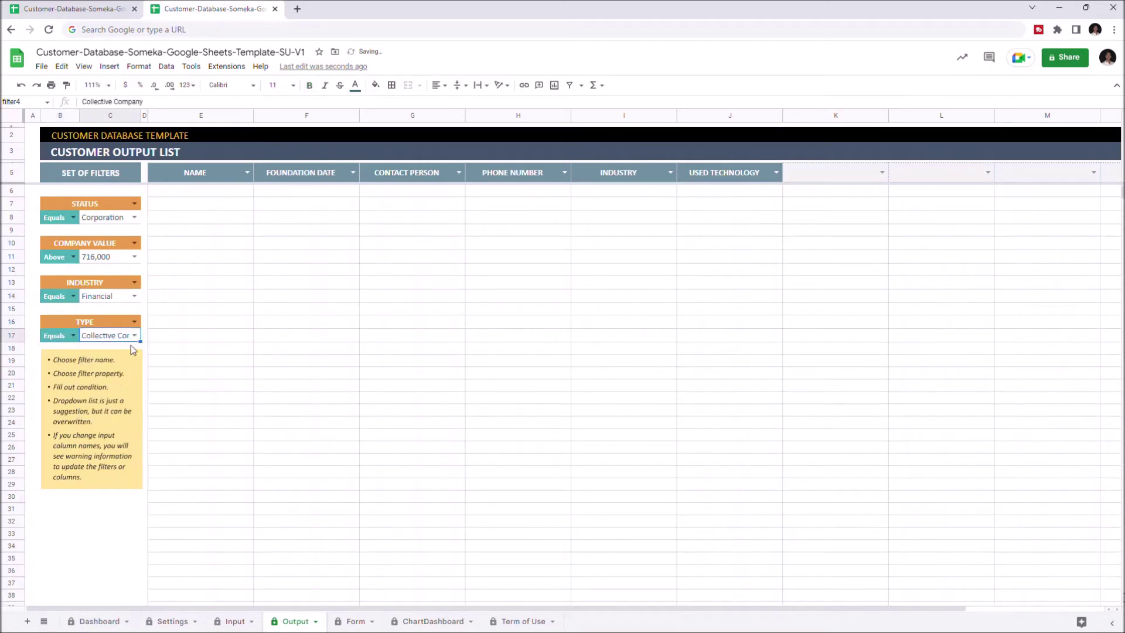
pyautogui.click(134, 337)
pyautogui.click(117, 365)
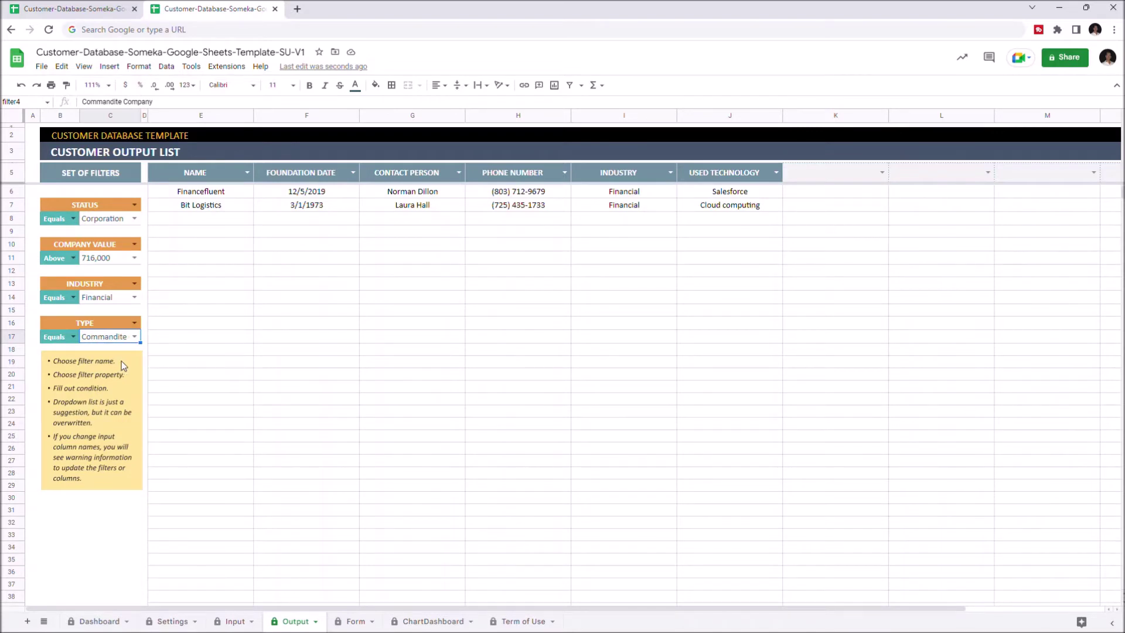
# Step: Show customer B-00003, Edge Finance, on the Form sheet via the Select ID dropdown
pyautogui.click(355, 622)
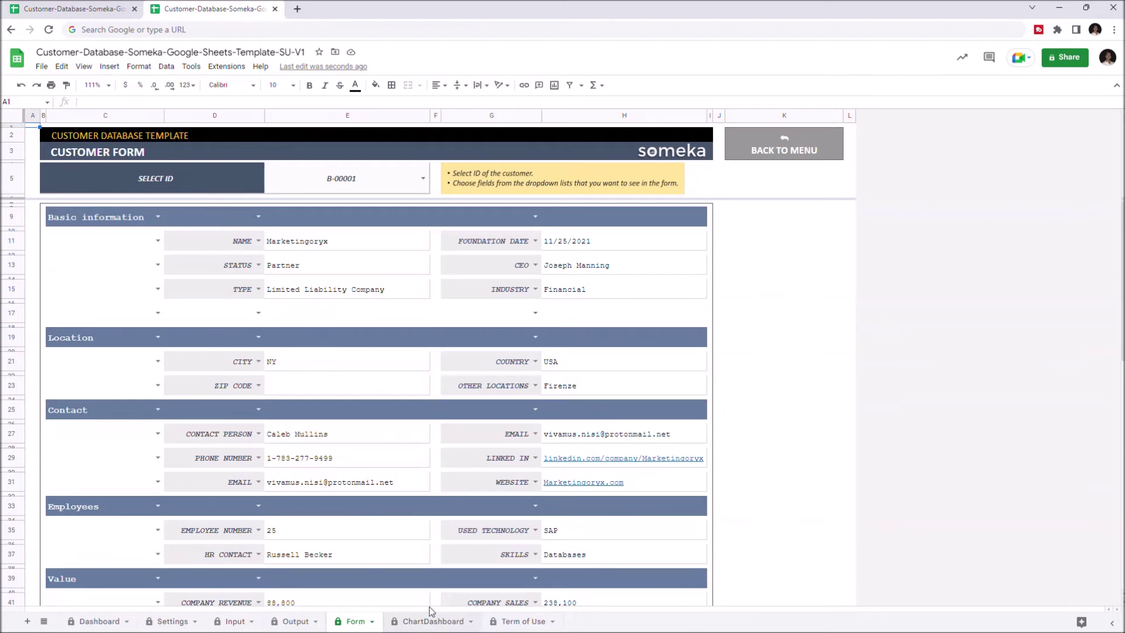
pyautogui.click(423, 180)
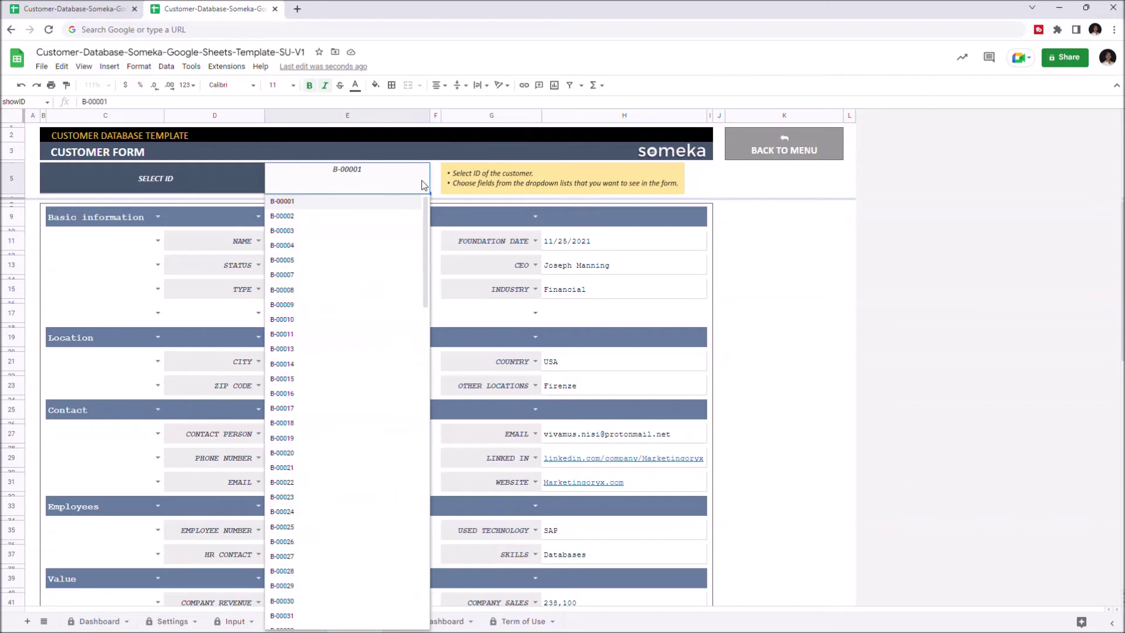
pyautogui.click(357, 230)
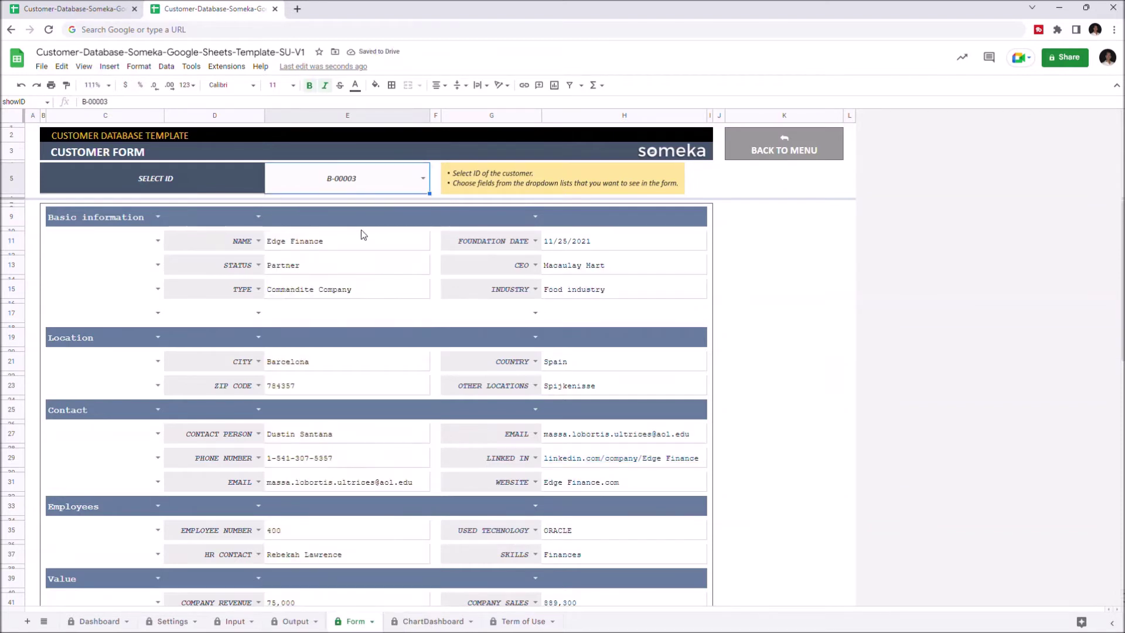
pyautogui.click(158, 218)
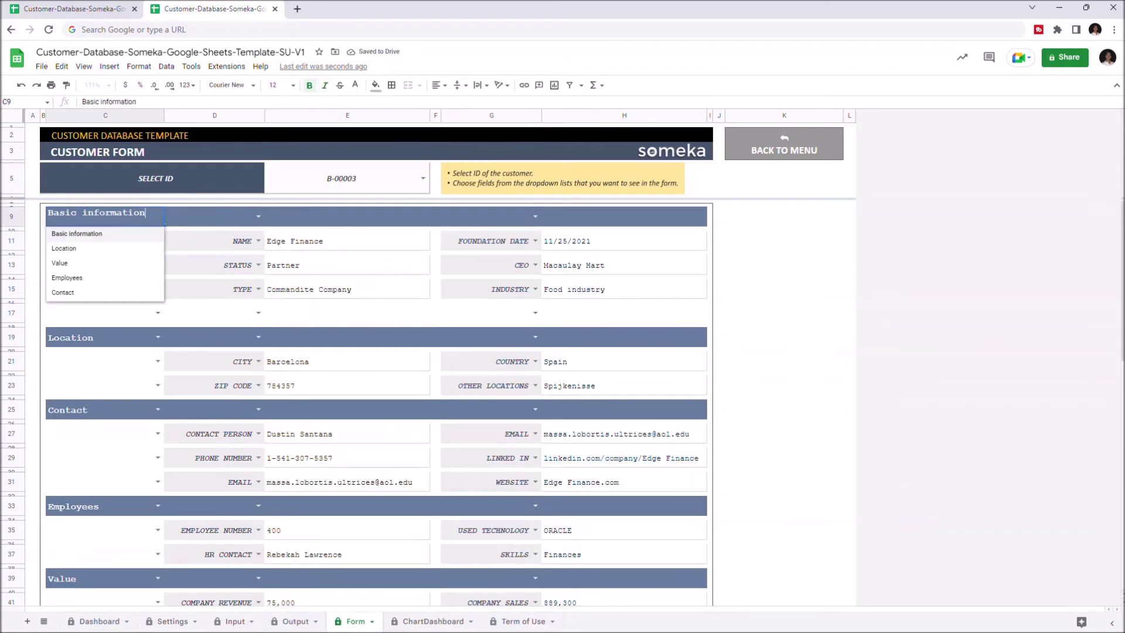
pyautogui.click(192, 208)
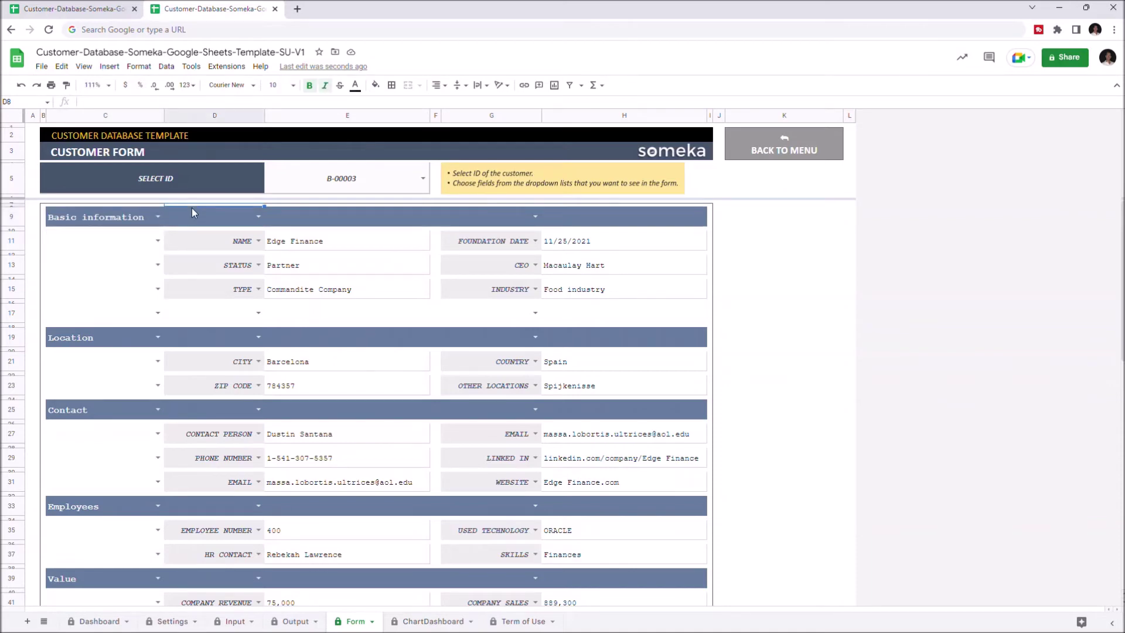
# Step: Head row 45 with a Basic information section and show the NAME field in row 47
pyautogui.scroll(-8, 196, 210)
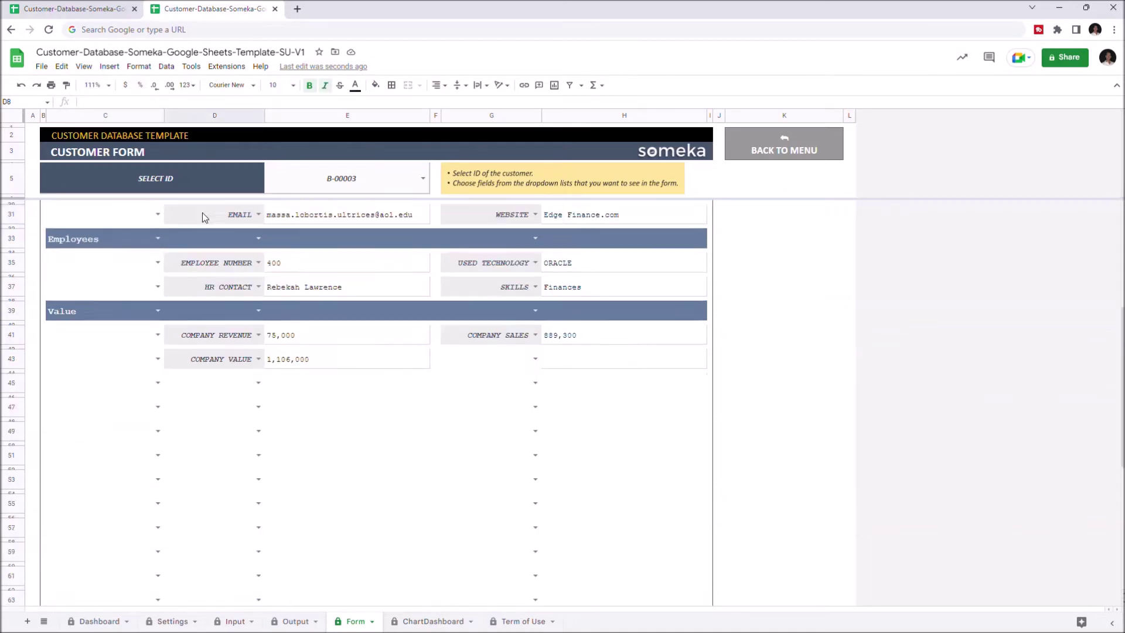
pyautogui.click(158, 214)
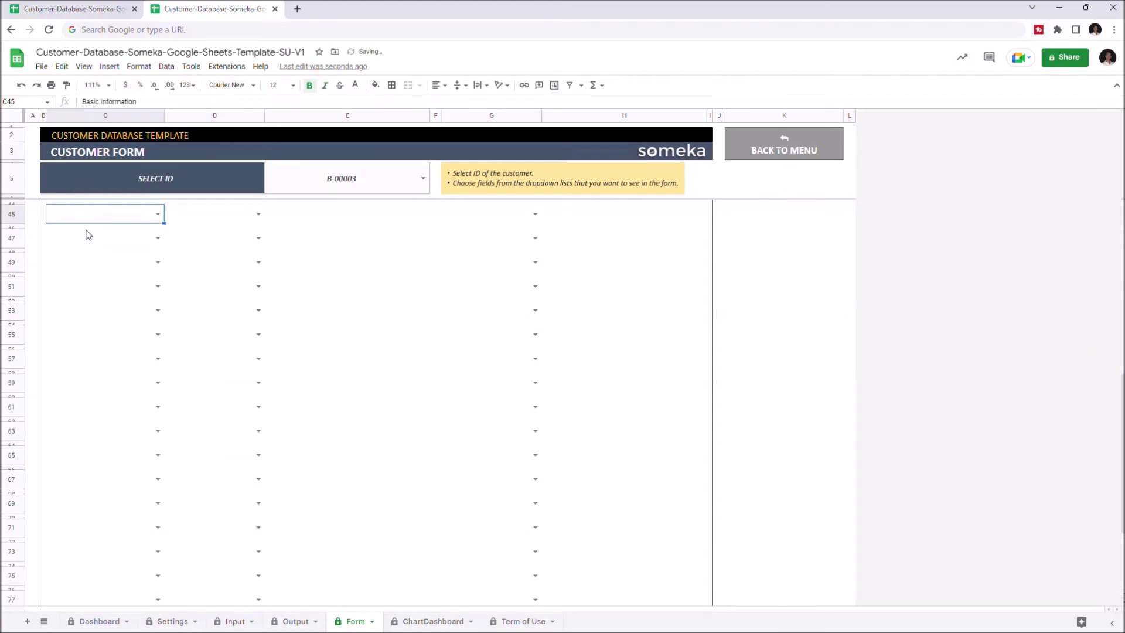
pyautogui.click(87, 233)
pyautogui.click(258, 239)
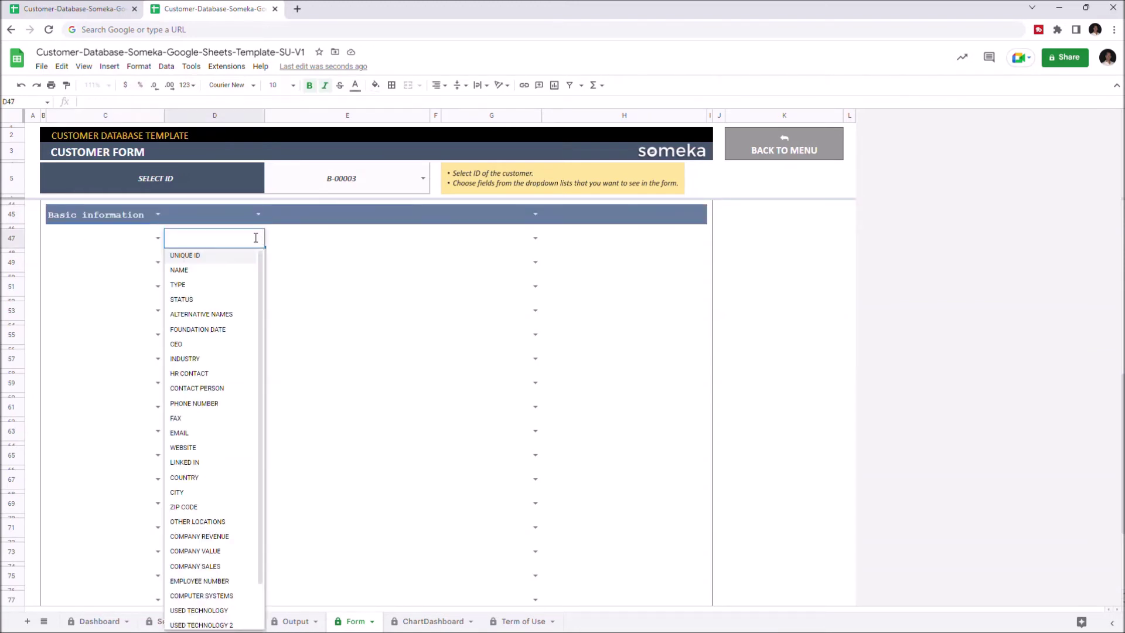
pyautogui.click(230, 271)
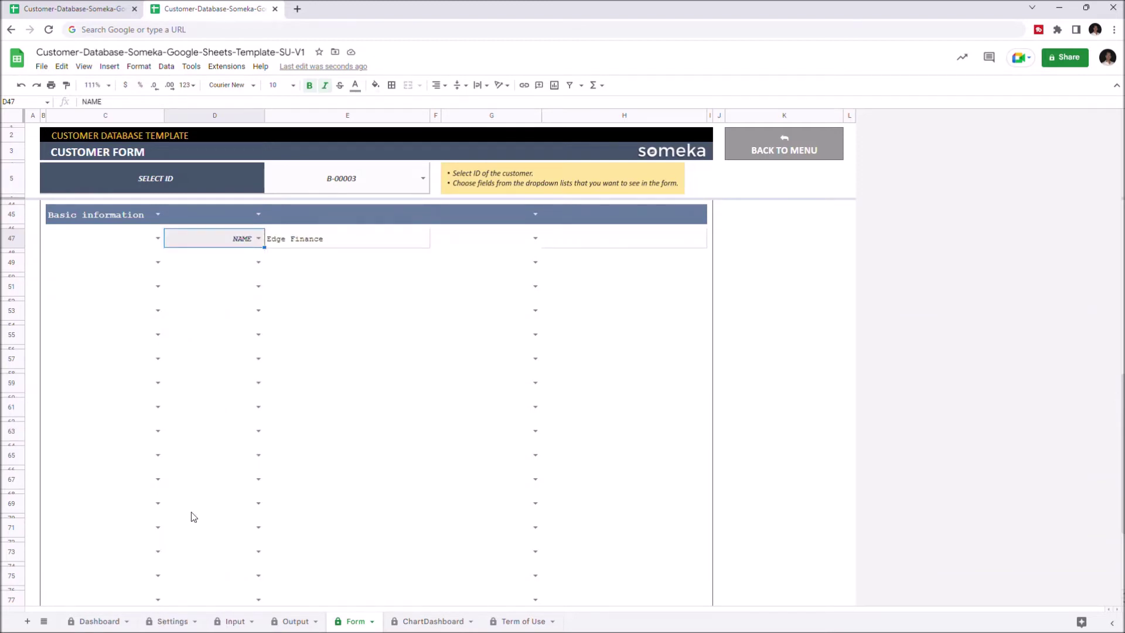
pyautogui.click(186, 621)
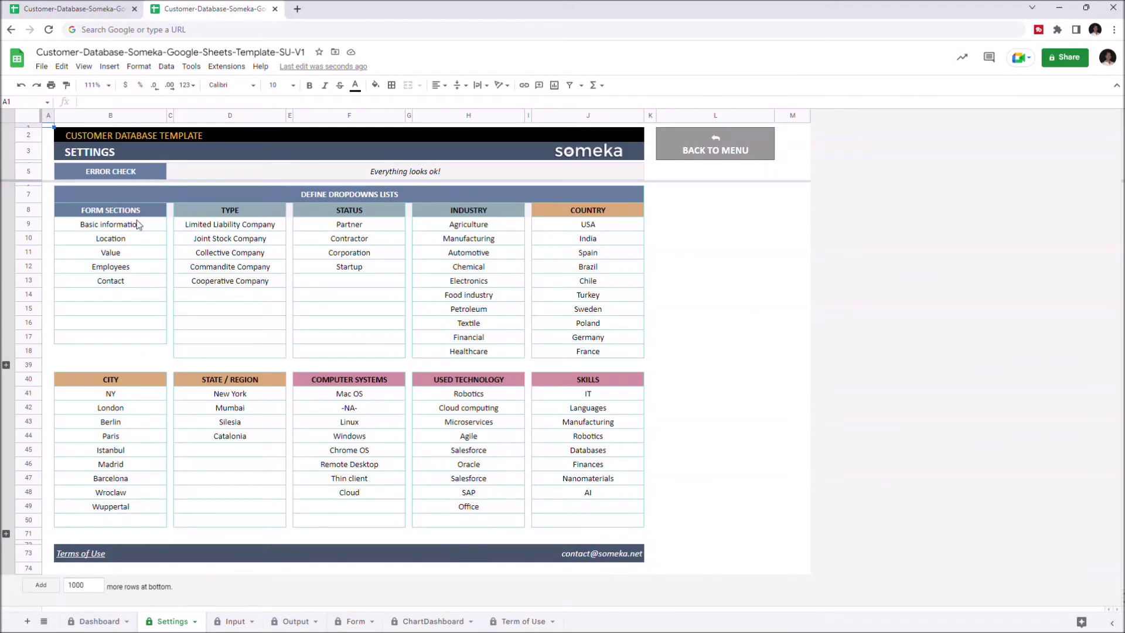
# Step: Add STATUS and TYPE fields in rows 49 and 51 of the Basic information section
pyautogui.click(362, 621)
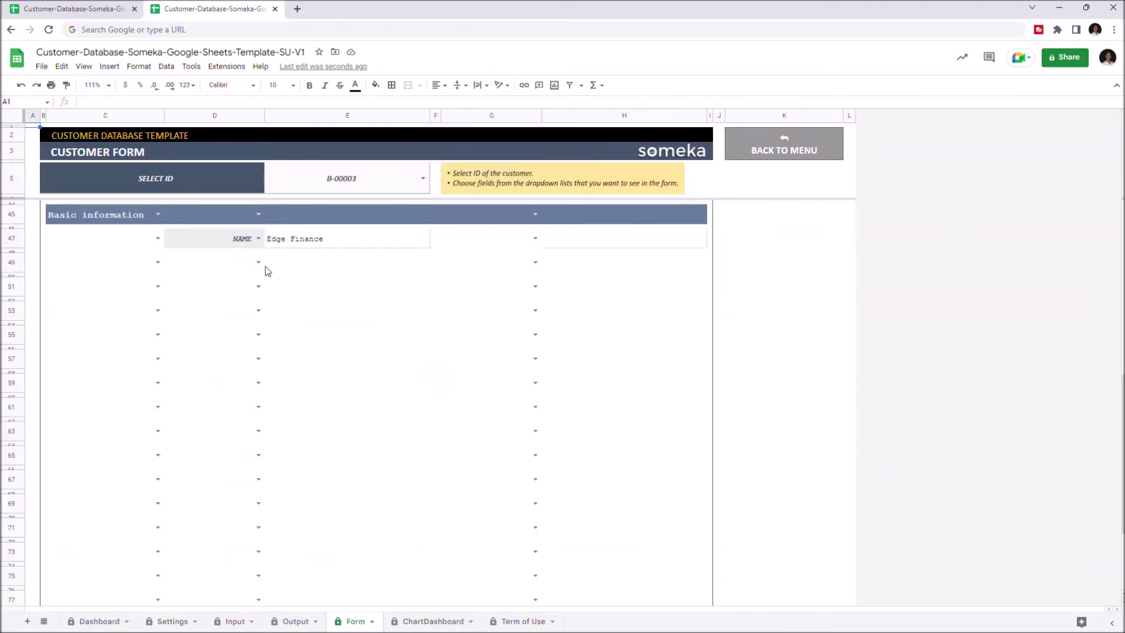
pyautogui.click(258, 263)
pyautogui.click(214, 321)
pyautogui.click(258, 287)
pyautogui.click(185, 321)
# Step: Add a Contact section at row 53 with CONTACT PERSON, PHONE NUMBER and EMAIL fields
pyautogui.click(158, 310)
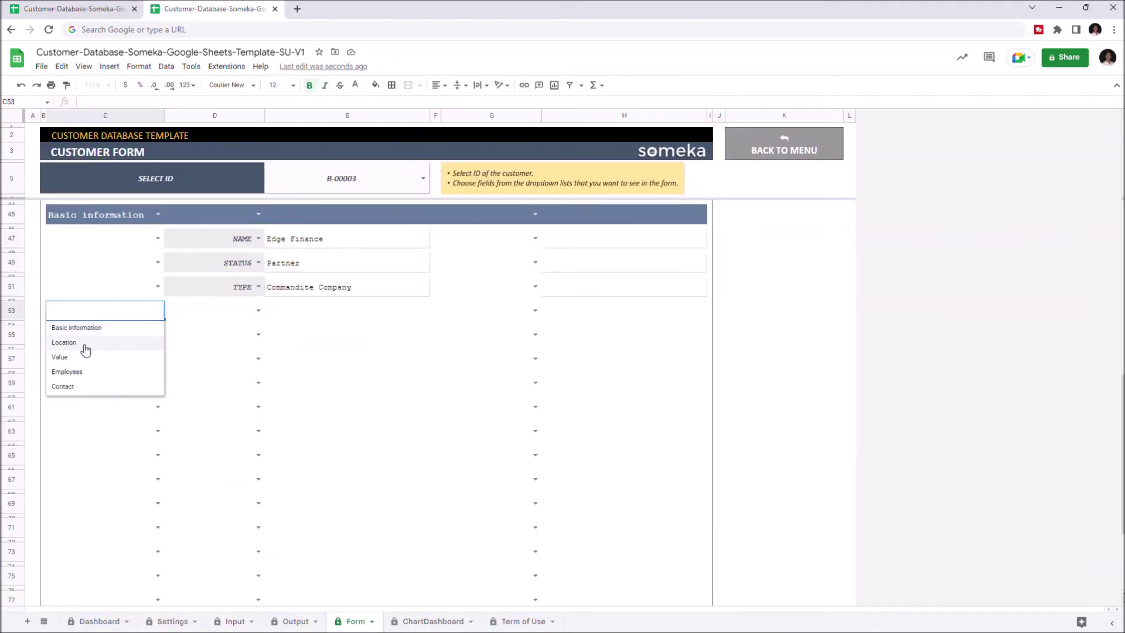
pyautogui.click(88, 388)
pyautogui.click(259, 334)
pyautogui.click(238, 487)
pyautogui.click(258, 359)
pyautogui.click(194, 523)
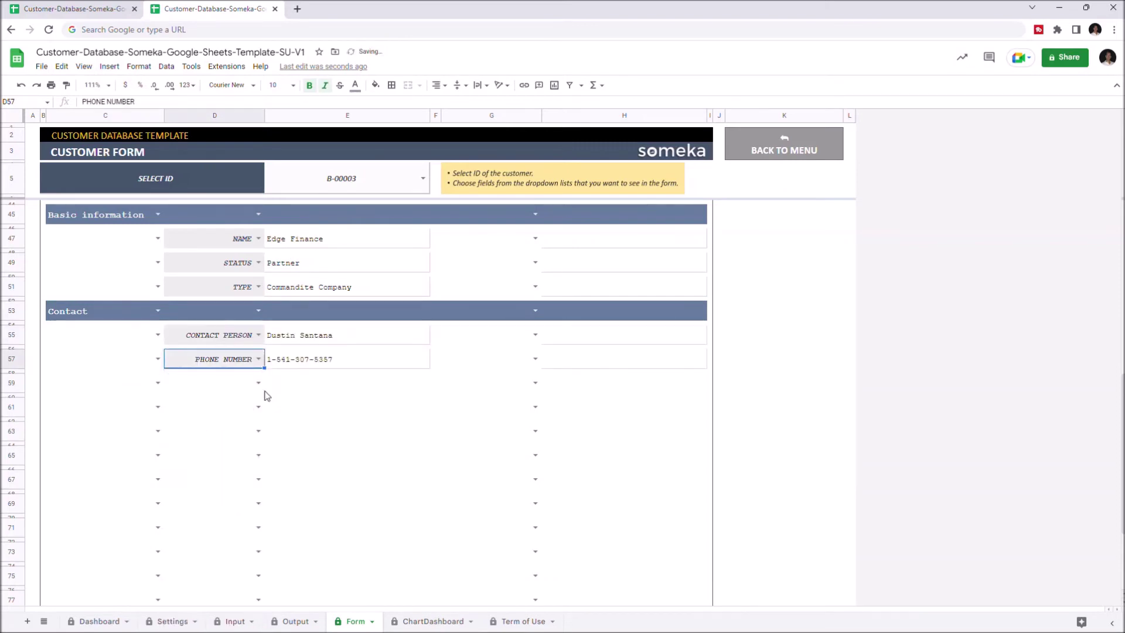
pyautogui.click(259, 383)
pyautogui.click(198, 577)
# Step: Fill the right-hand column with CEO, INDUSTRY, HR CONTACT and WEBSITE fields
pyautogui.click(535, 238)
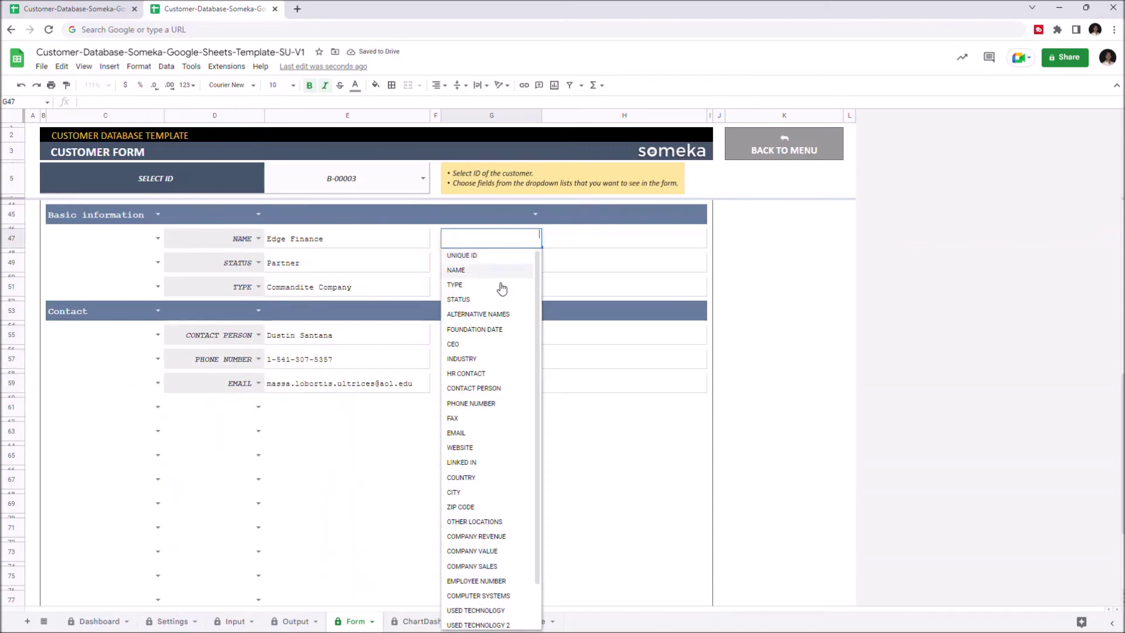
pyautogui.click(456, 344)
pyautogui.click(535, 262)
pyautogui.click(463, 383)
pyautogui.click(535, 334)
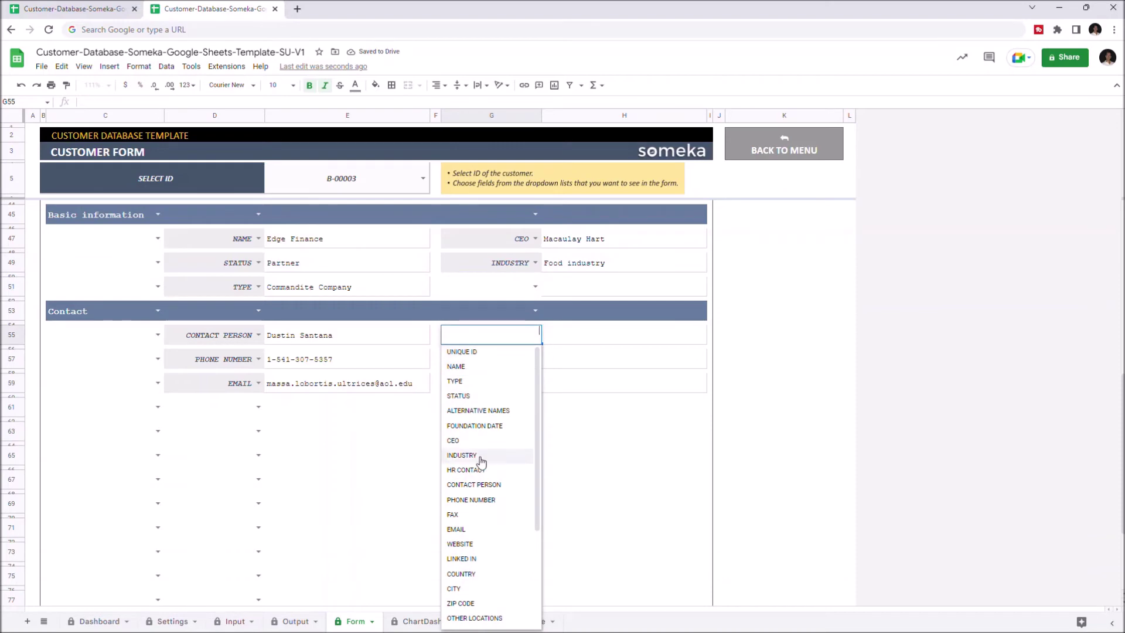
pyautogui.click(467, 469)
pyautogui.click(535, 358)
pyautogui.click(460, 567)
# Step: Add a Location section with COUNTRY and CITY fields
pyautogui.click(158, 407)
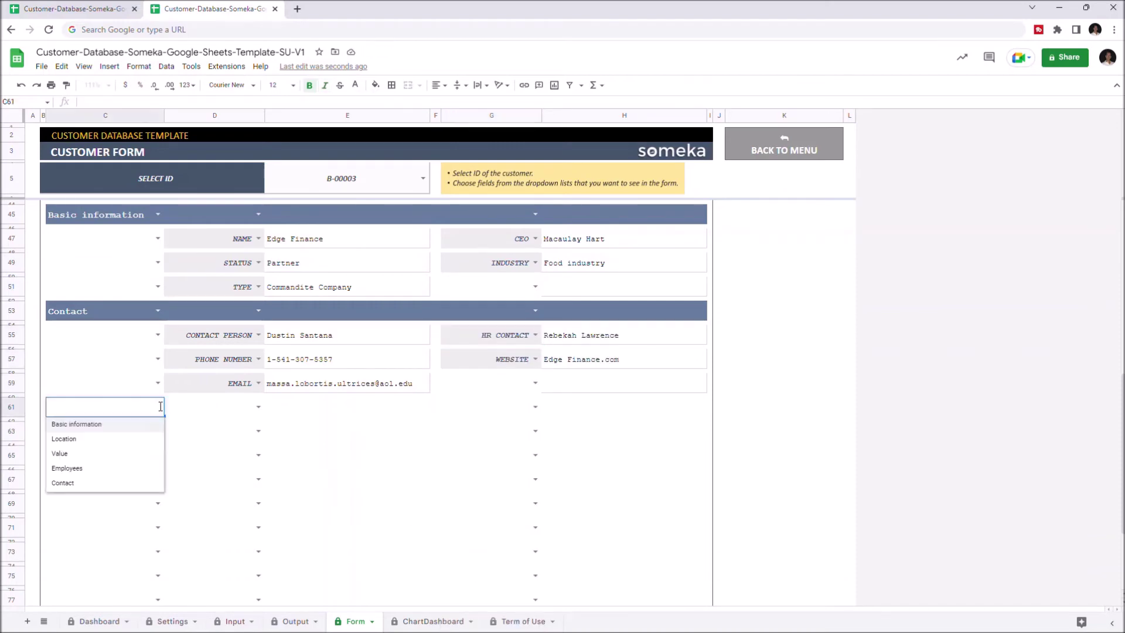
pyautogui.click(62, 441)
pyautogui.click(258, 430)
pyautogui.scroll(-2, 216, 571)
pyautogui.click(211, 552)
pyautogui.click(258, 455)
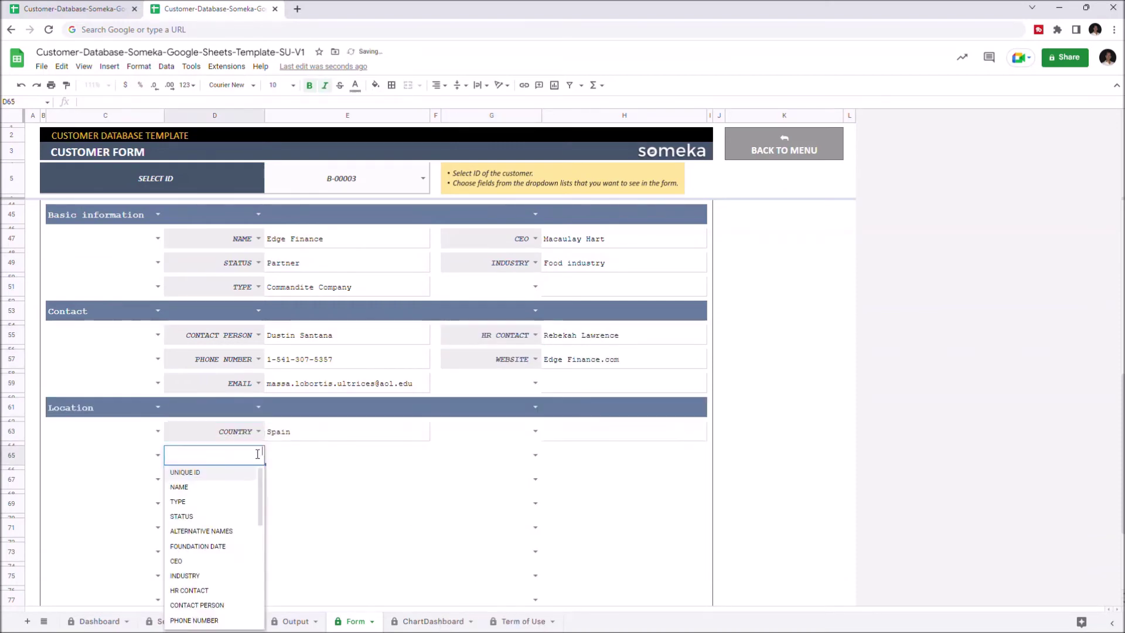
pyautogui.scroll(-3, 216, 592)
pyautogui.click(214, 591)
# Step: Add ZIP CODE and OTHER LOCATIONS fields to the Location section
pyautogui.click(258, 478)
pyautogui.scroll(-3, 227, 604)
pyautogui.click(212, 572)
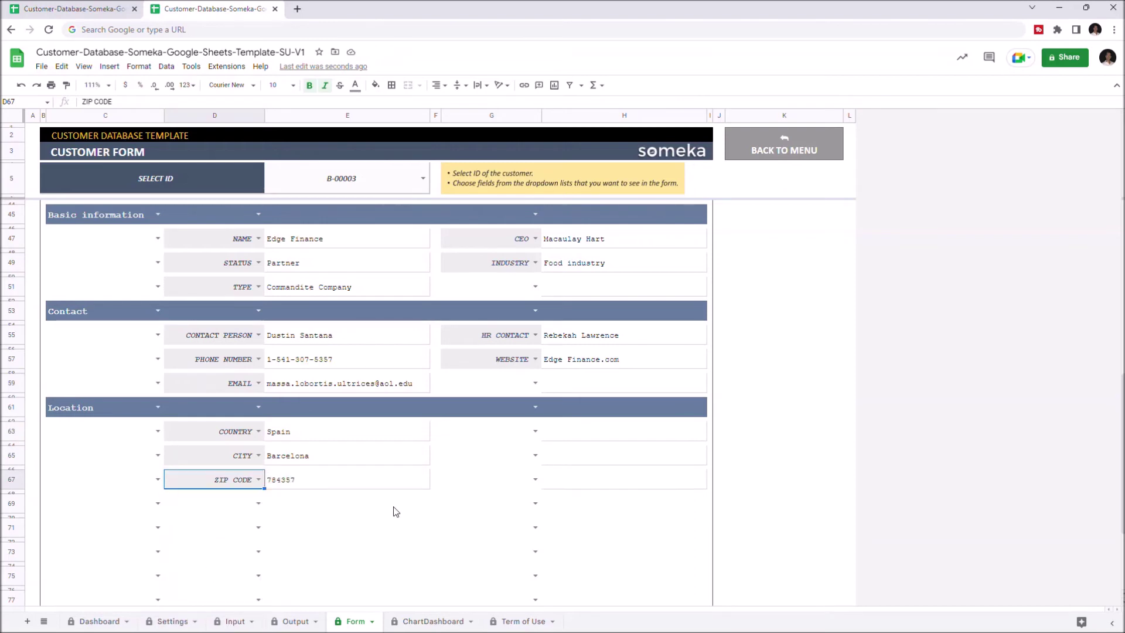
pyautogui.click(535, 432)
pyautogui.scroll(-3, 502, 545)
pyautogui.click(502, 538)
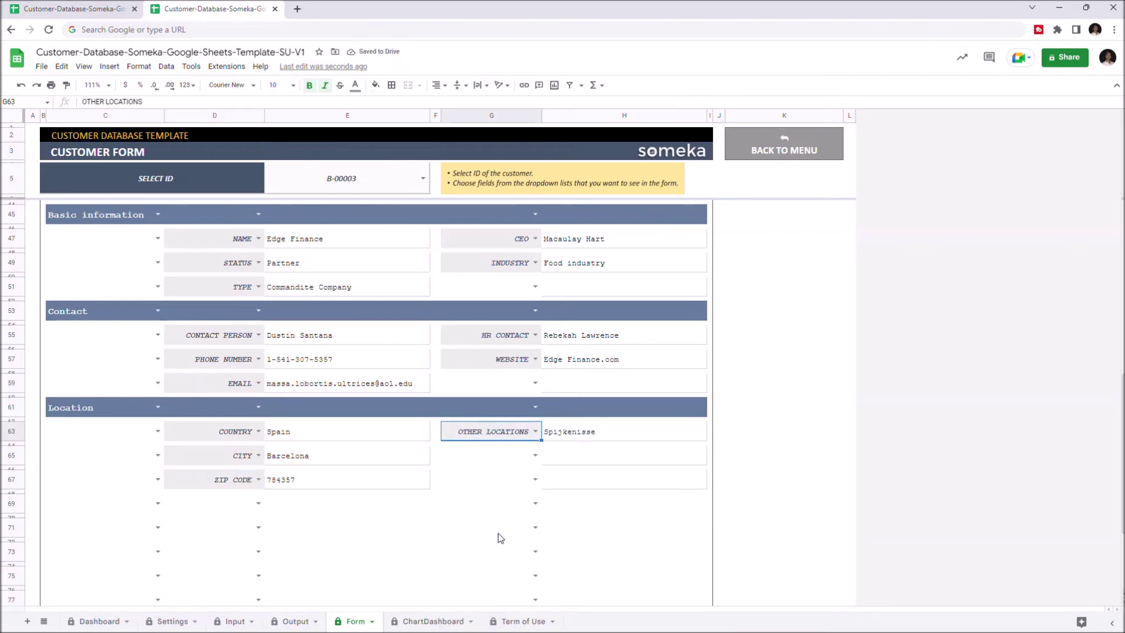
# Step: Add a Value section with COMPANY REVENUE, COMPANY VALUE and COMPANY SALES fields
pyautogui.click(157, 503)
pyautogui.click(62, 551)
pyautogui.click(258, 527)
pyautogui.scroll(-3, 214, 592)
pyautogui.scroll(-3, 214, 591)
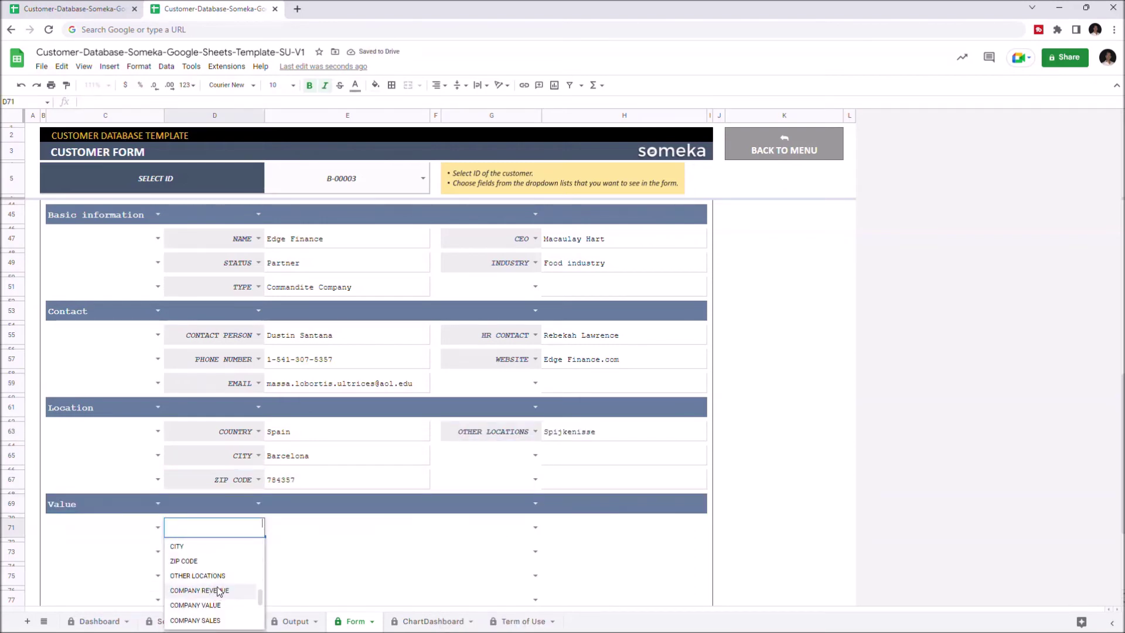
pyautogui.click(217, 591)
pyautogui.click(258, 551)
pyautogui.click(227, 238)
pyautogui.click(535, 527)
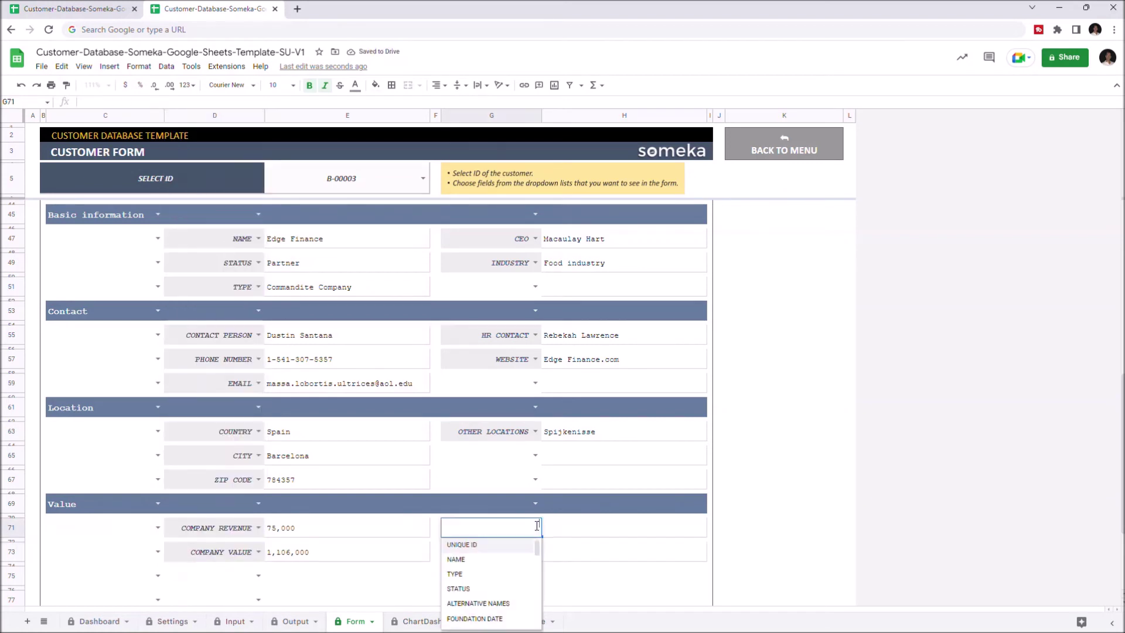
pyautogui.scroll(-3, 497, 598)
pyautogui.click(486, 620)
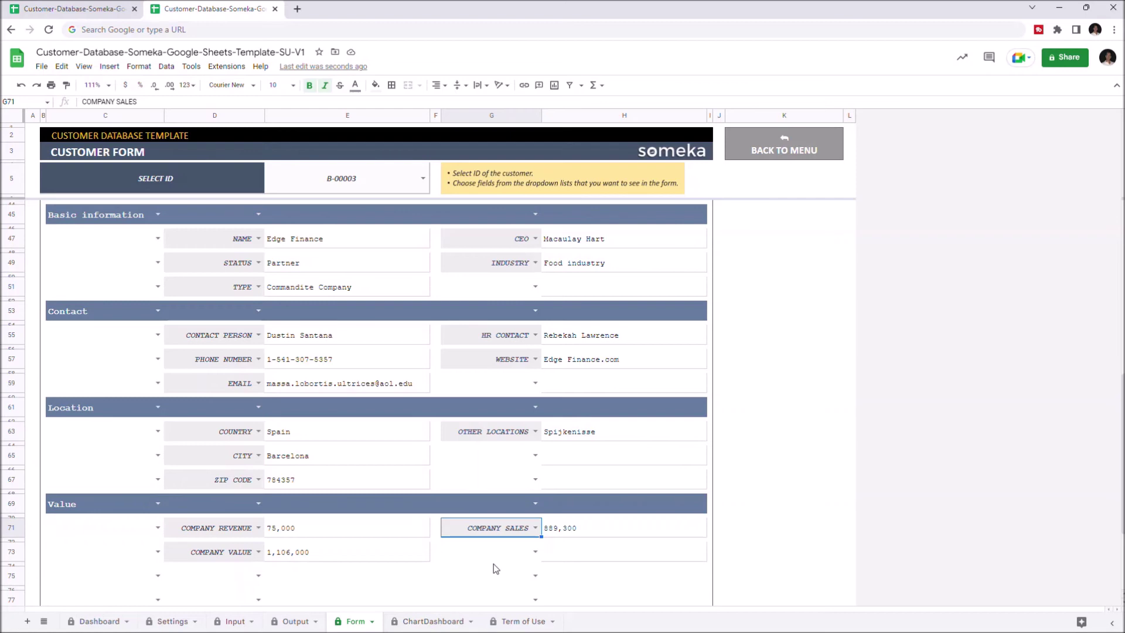
# Step: Cycle the Top 5 count chart through CONTACT PERSON, STREET ADDRESS and UNIQUE ID, ending on STATUS
pyautogui.click(447, 622)
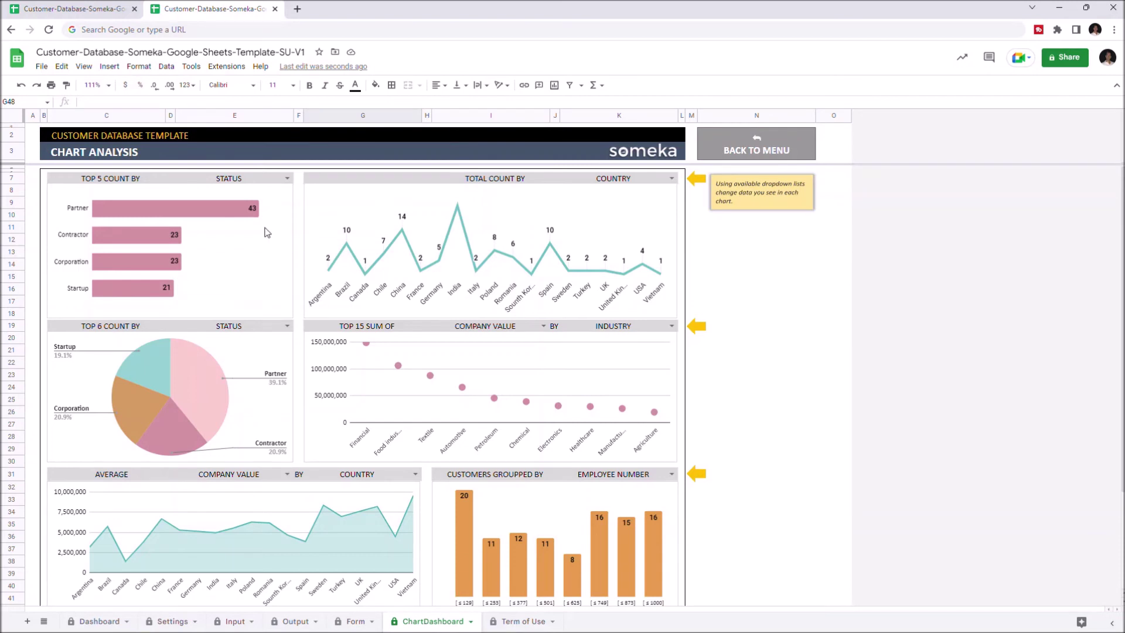
pyautogui.click(287, 179)
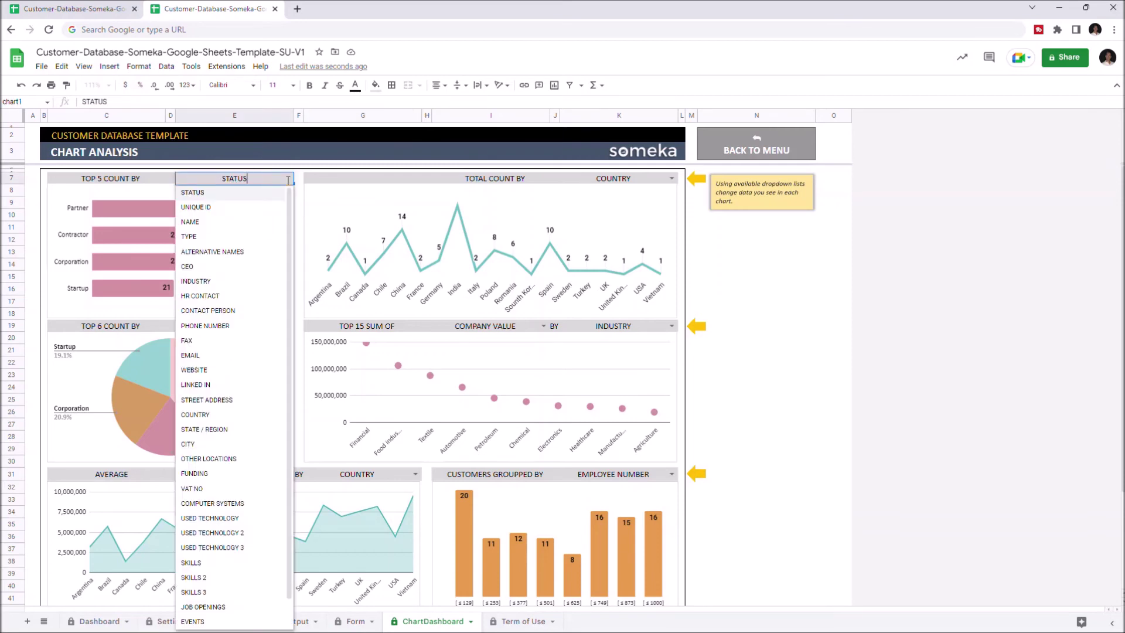
pyautogui.click(269, 311)
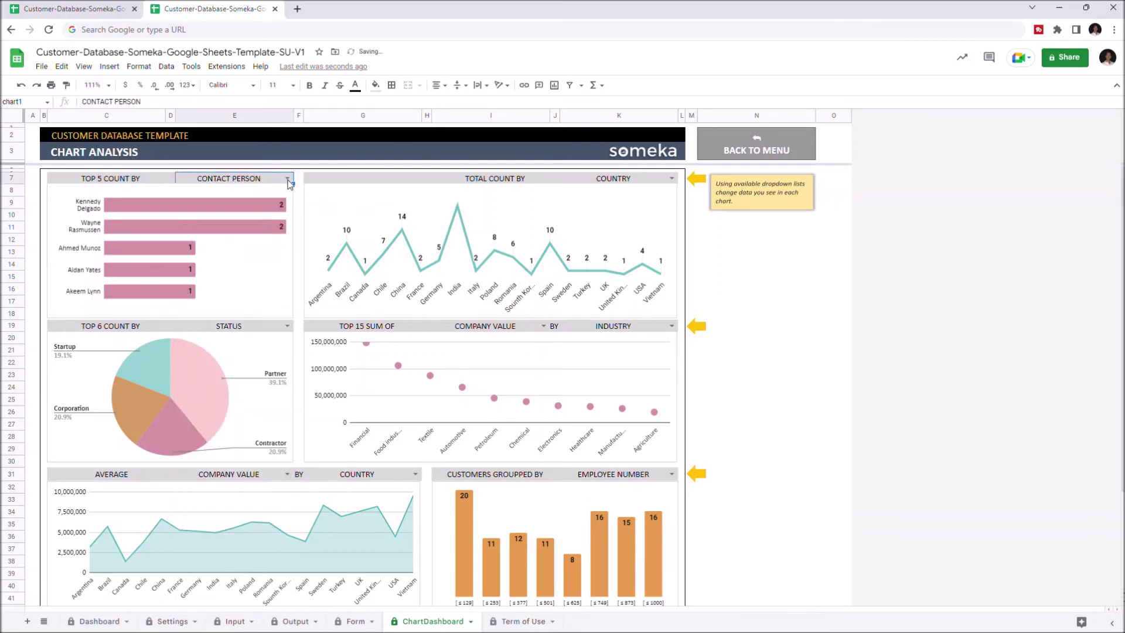
pyautogui.click(287, 178)
pyautogui.click(221, 399)
pyautogui.click(284, 179)
pyautogui.click(269, 205)
pyautogui.click(287, 179)
pyautogui.click(233, 247)
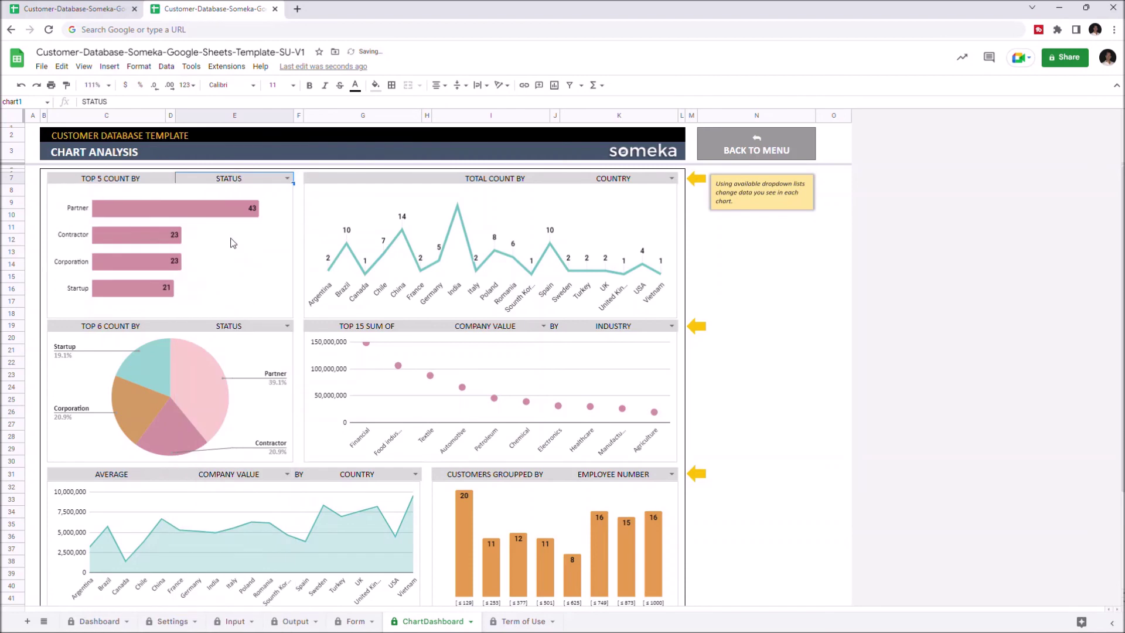
pyautogui.click(672, 179)
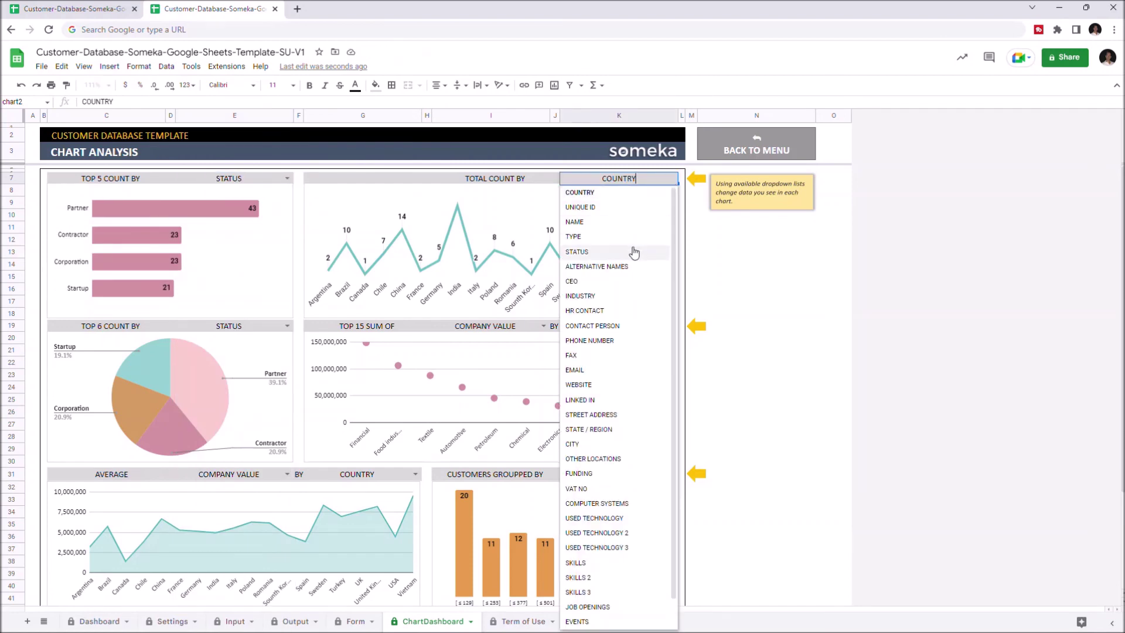
# Step: Set the total count chart to TYPE after trying CEO and CITY
pyautogui.click(636, 252)
pyautogui.click(672, 178)
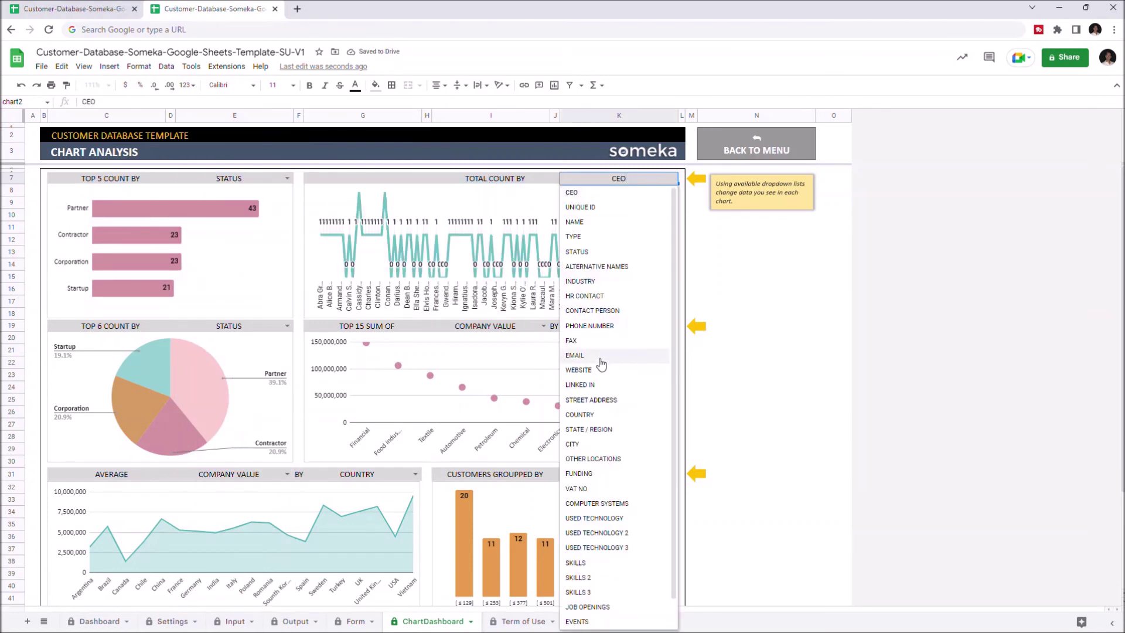
pyautogui.click(609, 444)
pyautogui.click(672, 179)
pyautogui.click(613, 239)
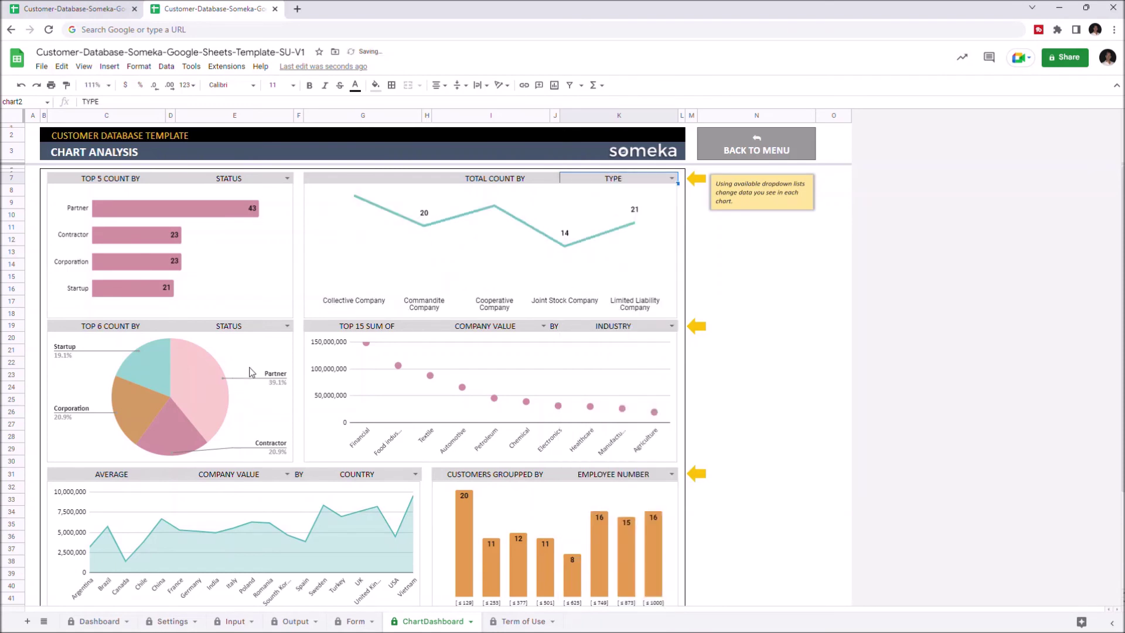
# Step: Split the Top 6 pie chart by CITY after trying INDUSTRY
pyautogui.click(287, 326)
pyautogui.click(196, 340)
pyautogui.click(289, 326)
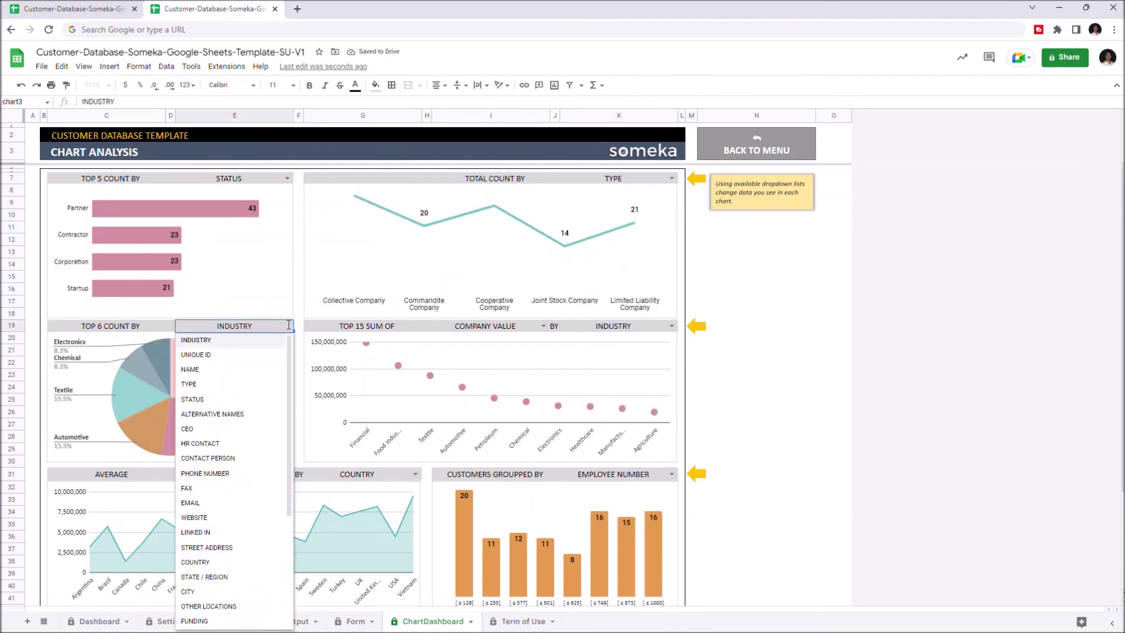
pyautogui.click(193, 591)
# Step: Sum COMPANY REVENUE by TYPE in the Top 15 chart, after trying STATUS
pyautogui.click(543, 325)
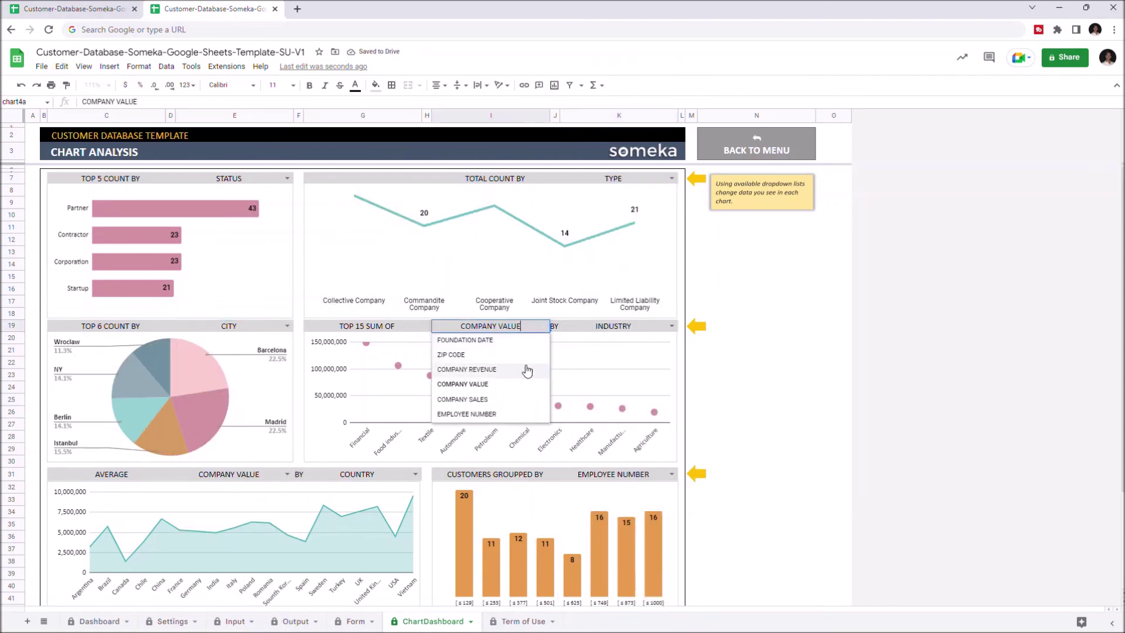
pyautogui.click(527, 370)
pyautogui.click(671, 325)
pyautogui.click(616, 402)
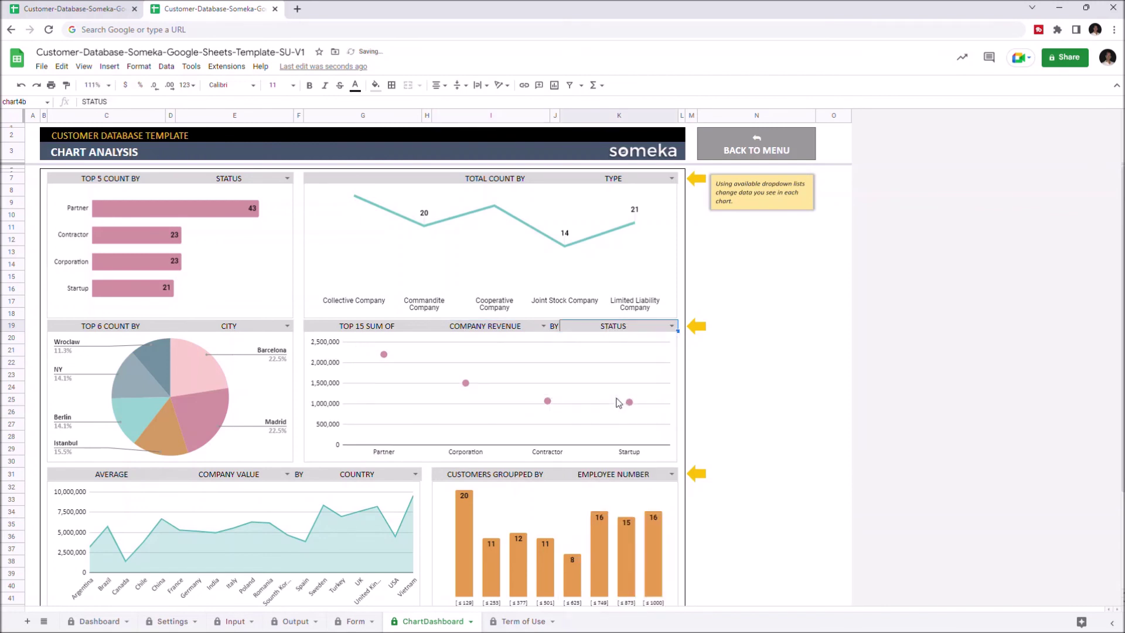
pyautogui.scroll(-3, 618, 403)
pyautogui.click(671, 232)
pyautogui.click(586, 291)
# Step: Switch the Average Company Value chart's By dropdown through STATUS and USED TECHNOLOGY 2, ending on TYPE
pyautogui.click(415, 380)
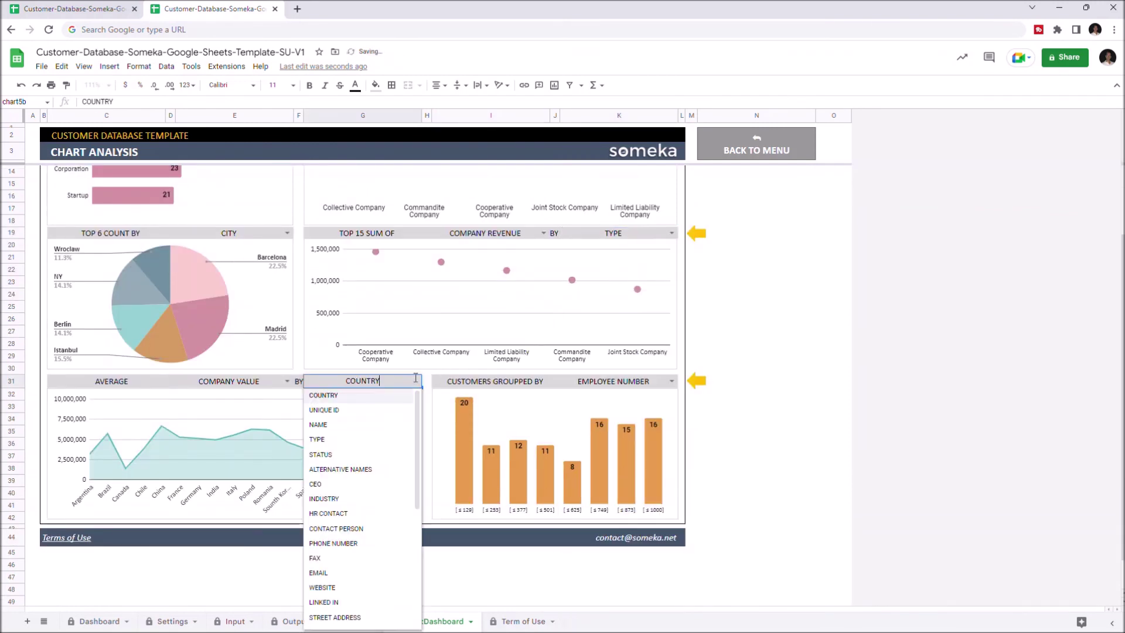
pyautogui.click(366, 455)
pyautogui.click(416, 380)
pyautogui.scroll(-5, 378, 591)
pyautogui.click(378, 589)
pyautogui.click(415, 380)
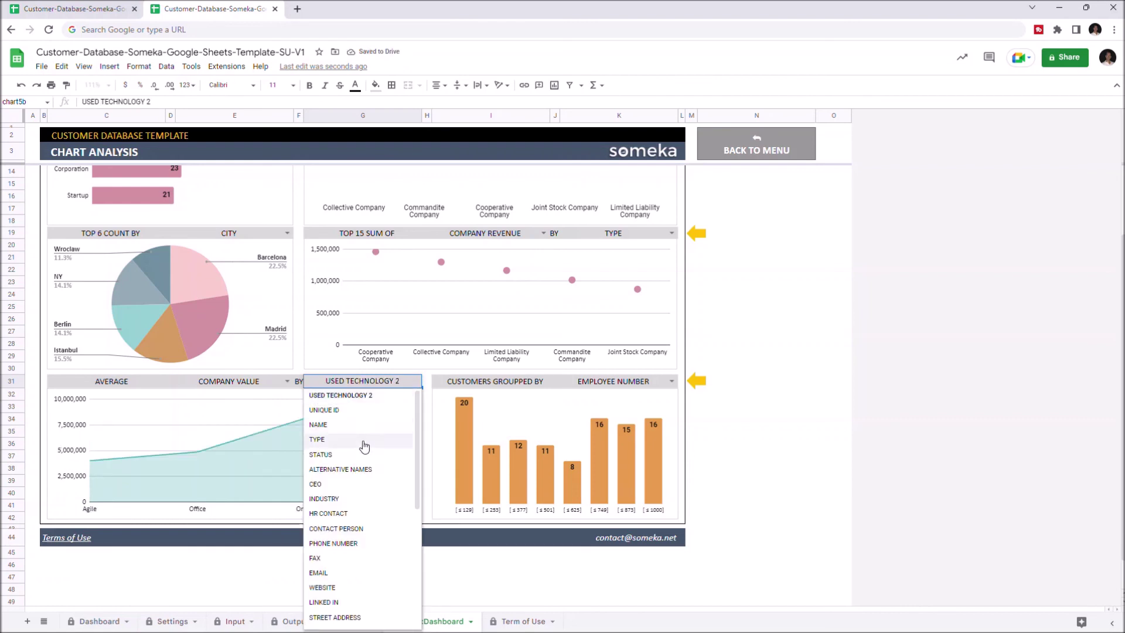
pyautogui.click(363, 441)
# Step: Group the Customers chart by COMPANY REVENUE, then settle on COMPANY SALES
pyautogui.scroll(3, 677, 485)
pyautogui.click(671, 474)
pyautogui.click(627, 517)
pyautogui.click(667, 473)
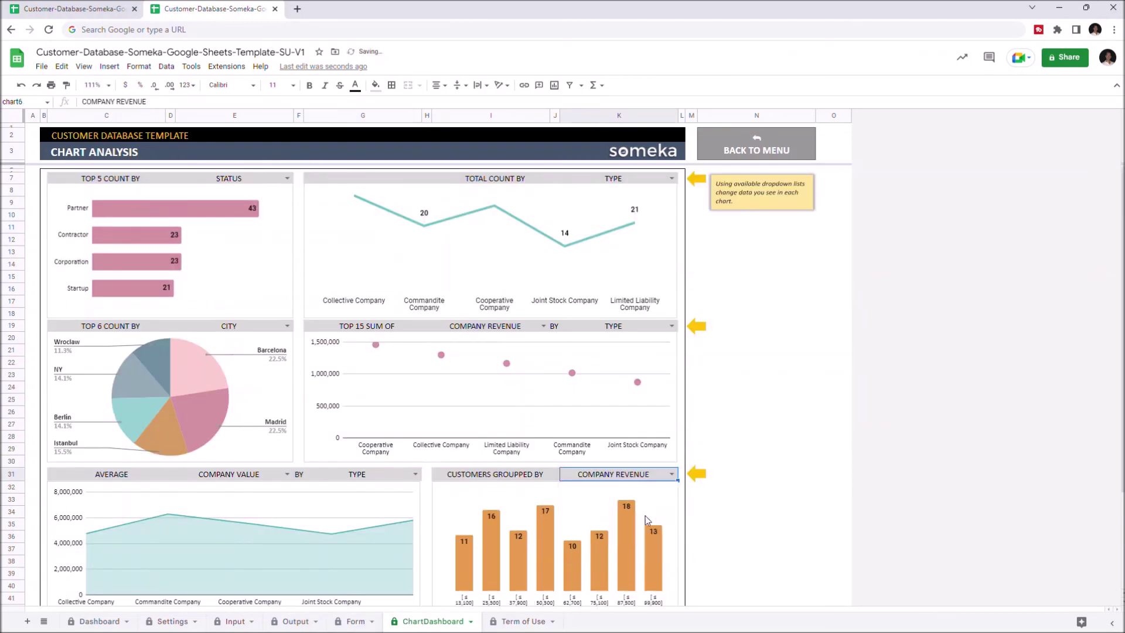
pyautogui.click(627, 548)
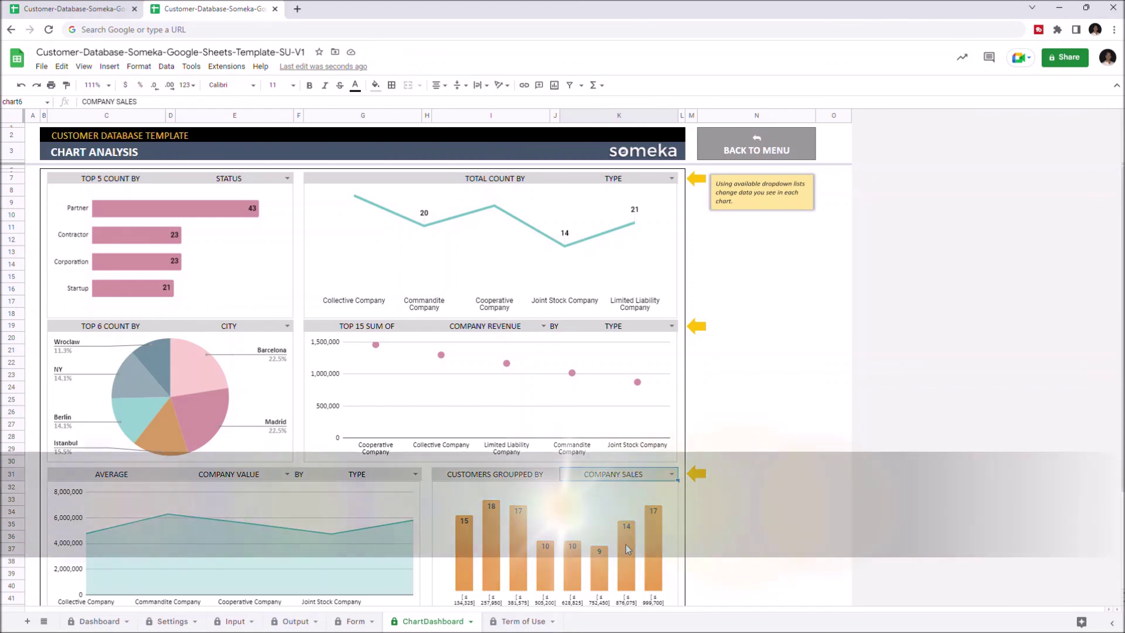